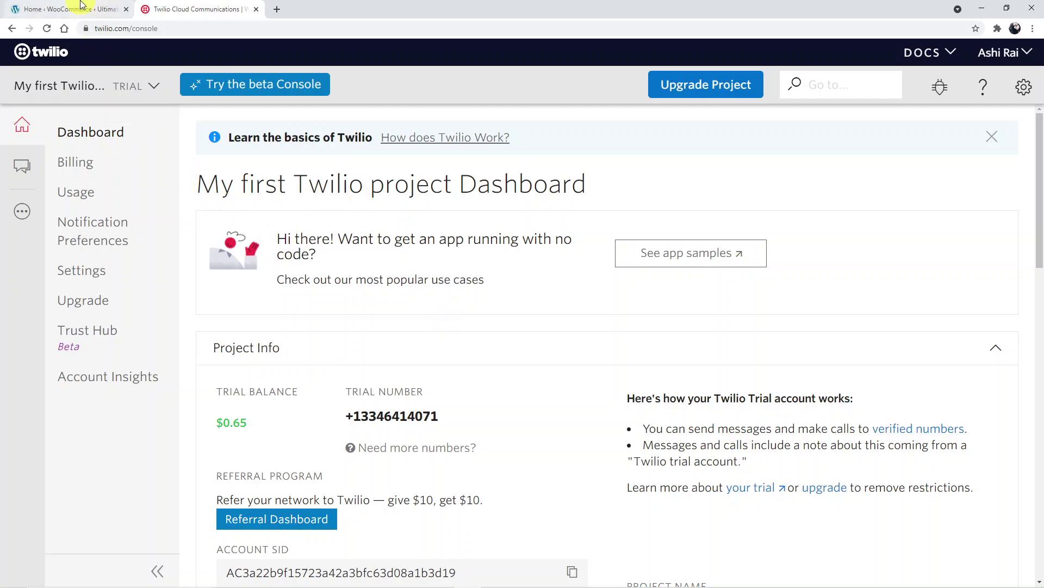
Open the pabbly.com website in a new browser tab
{"action": "left_click", "coordinate": [66, 9]}
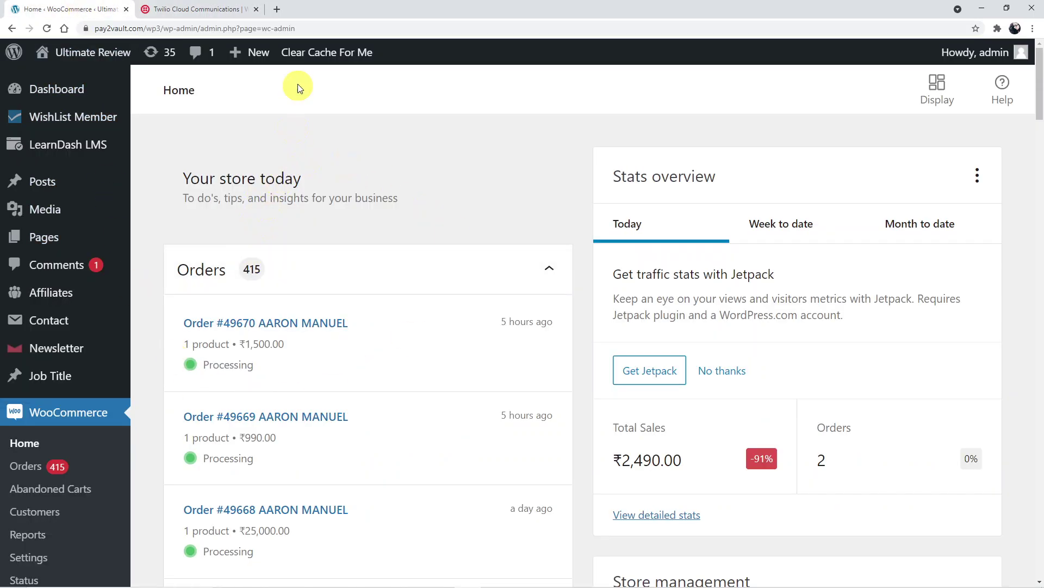
{"action": "left_click", "coordinate": [277, 10]}
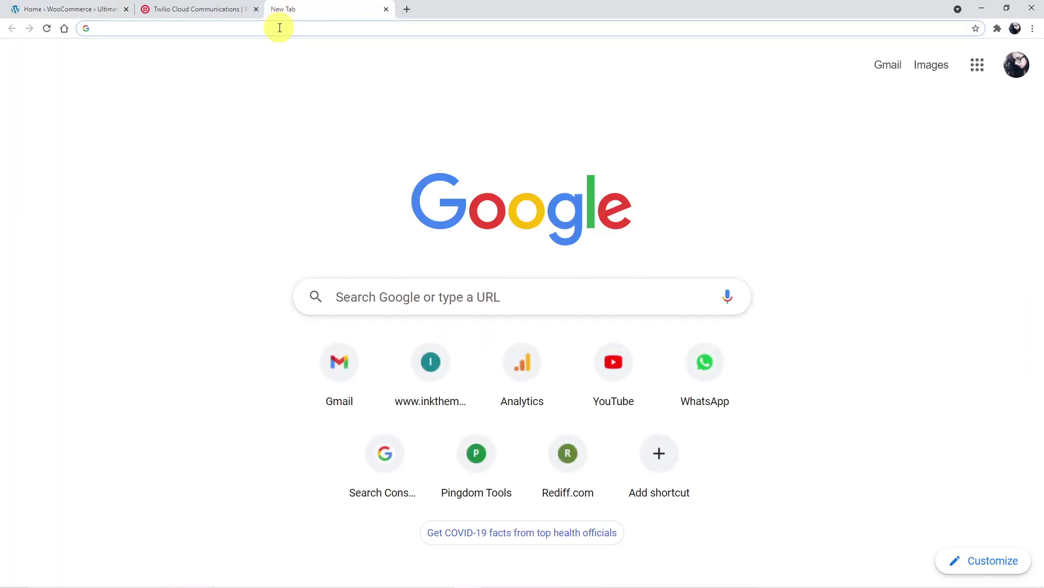
{"action": "left_click", "coordinate": [279, 28]}
{"action": "type", "text": "pa"}
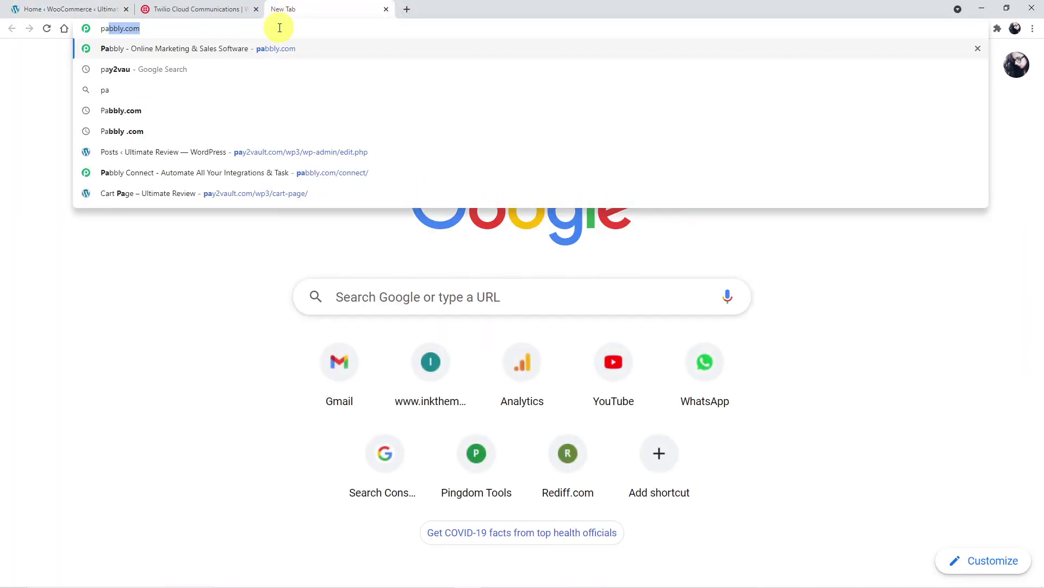
{"action": "type", "text": "bbly.com"}
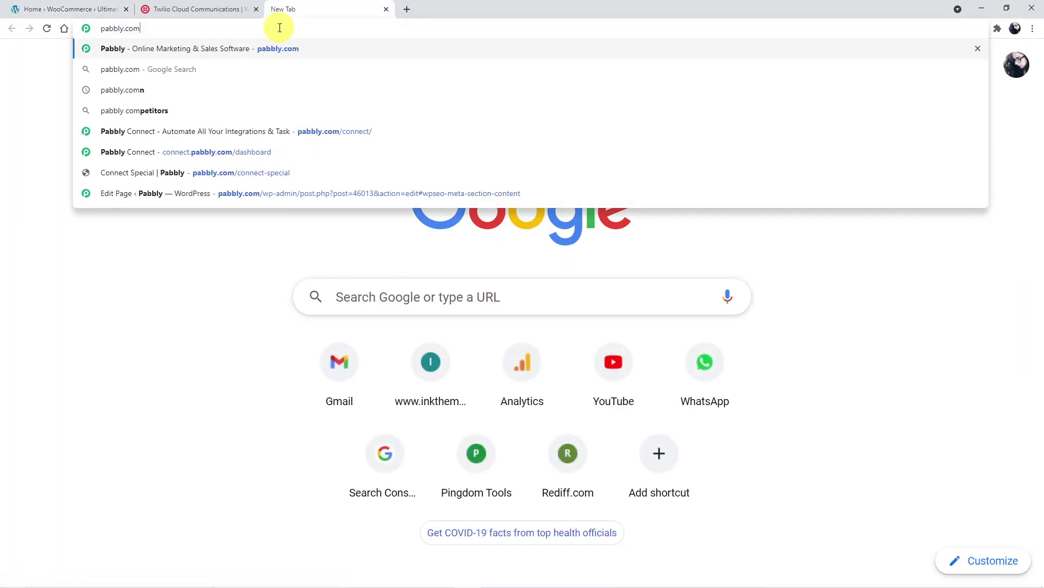
{"action": "key", "text": "Return"}
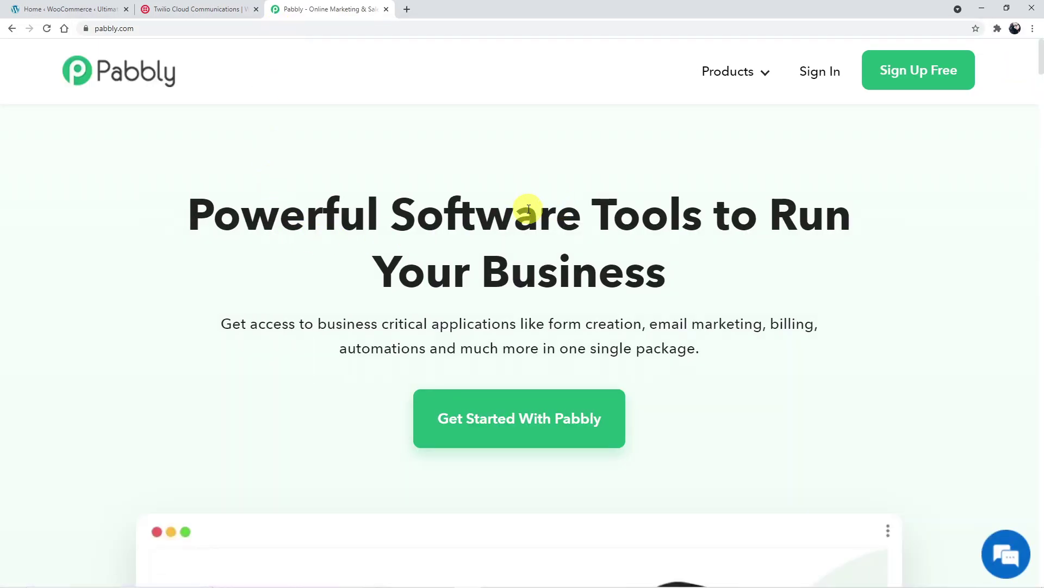
Go to the Connect product on the Pabbly site and access the Connect application from the account's app list
{"action": "mouse_move", "coordinate": [729, 67]}
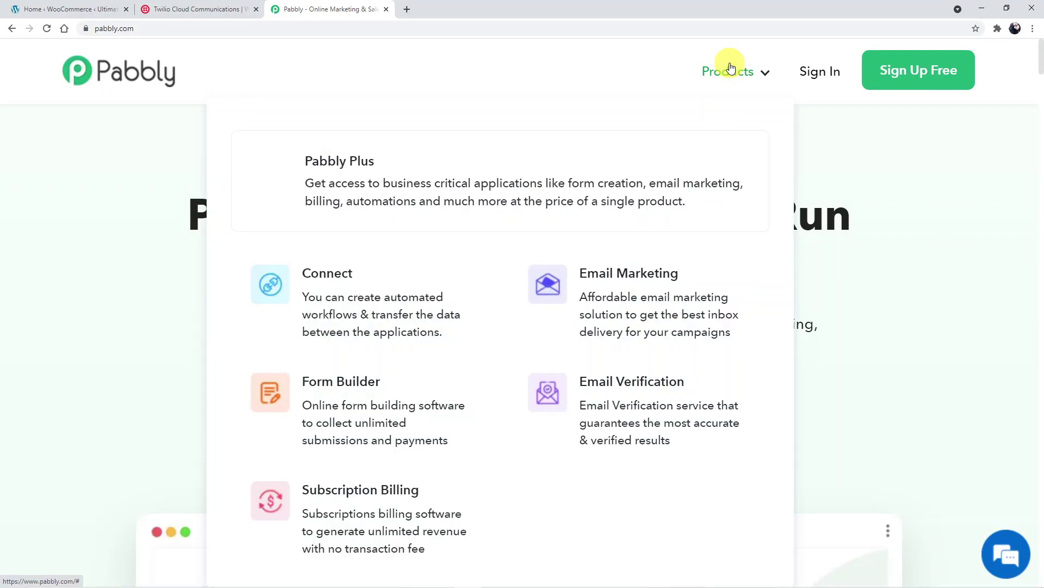
{"action": "left_click", "coordinate": [424, 293]}
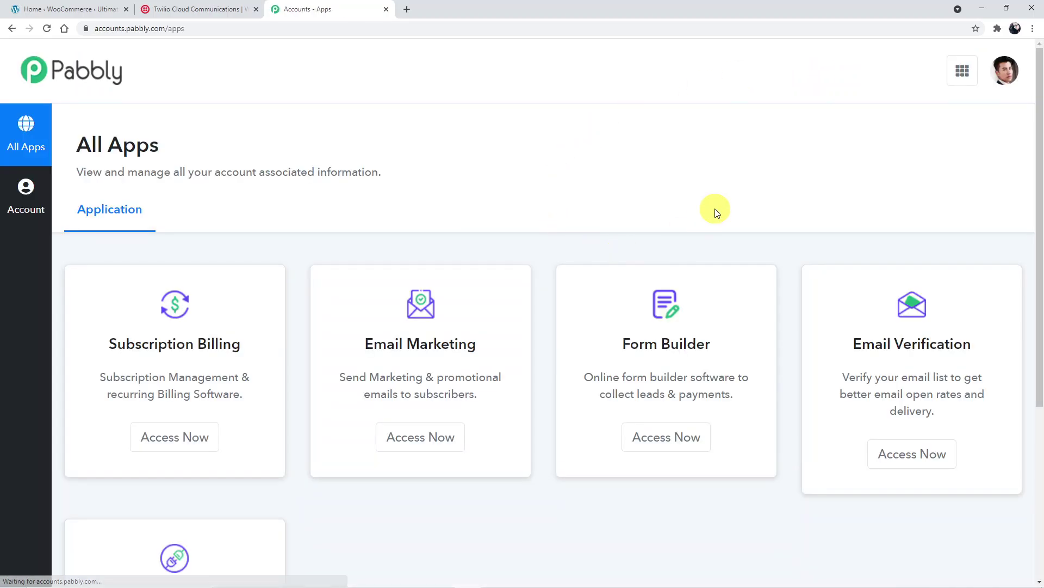
{"action": "scroll", "coordinate": [513, 421], "scroll_direction": "down", "scroll_amount": 4}
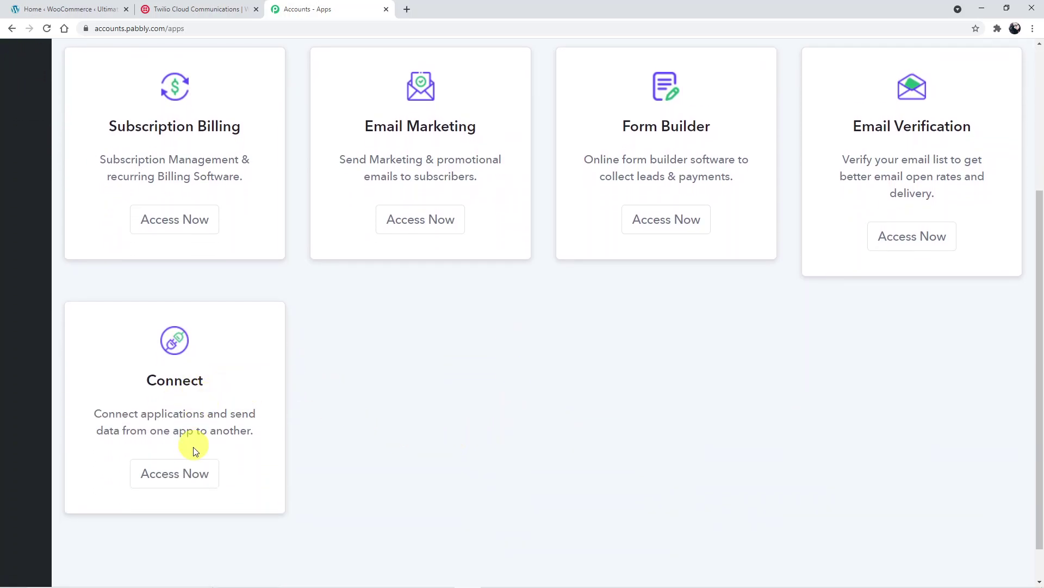
{"action": "left_click", "coordinate": [189, 473]}
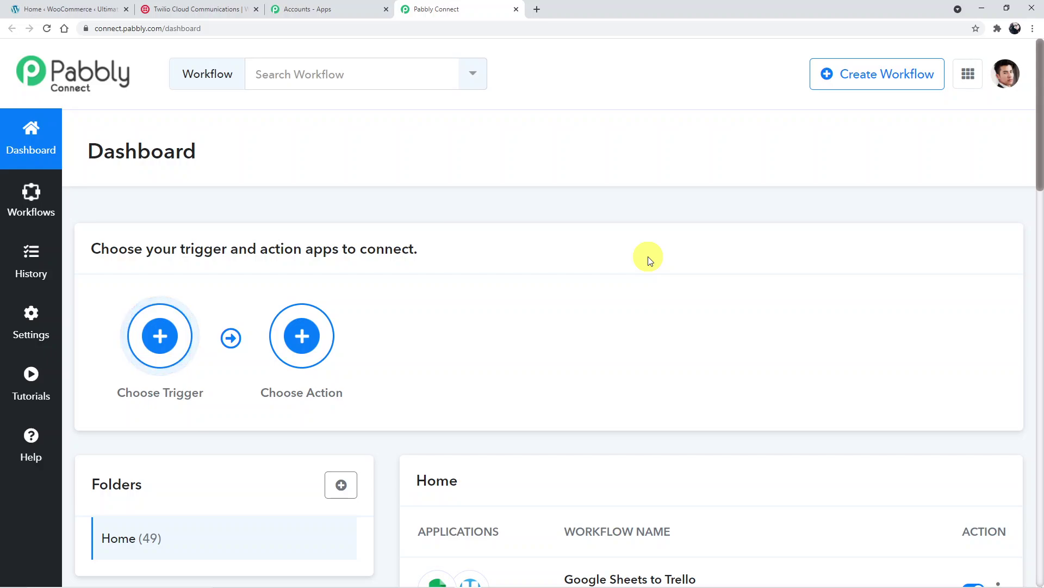
Create a workflow named "WooCommerce to Twilio" and choose WooCommerce as its trigger app
{"action": "left_click", "coordinate": [866, 81]}
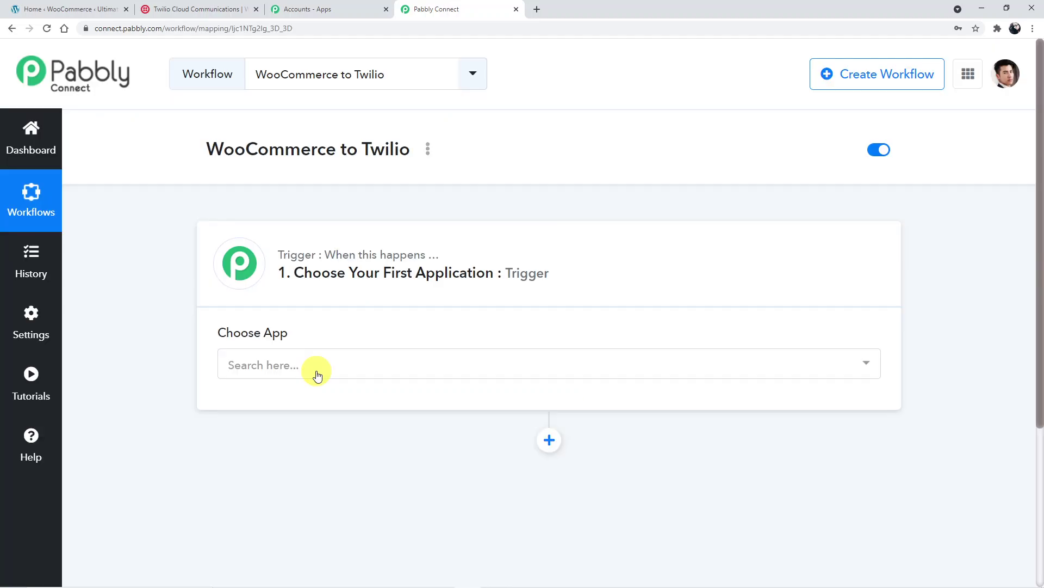
{"action": "left_click", "coordinate": [318, 375]}
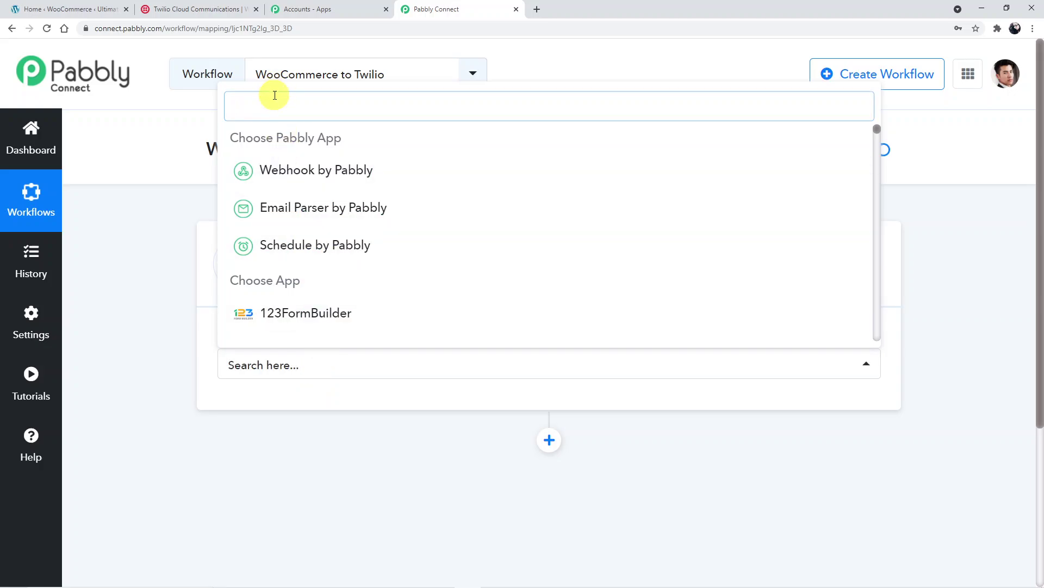
{"action": "type", "text": "Woo"}
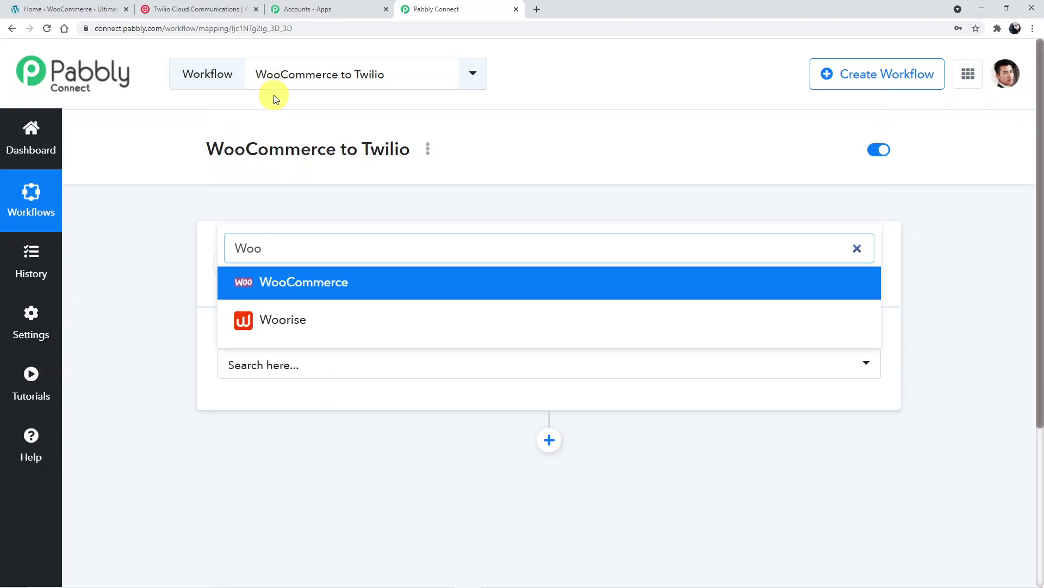
{"action": "left_click", "coordinate": [310, 282]}
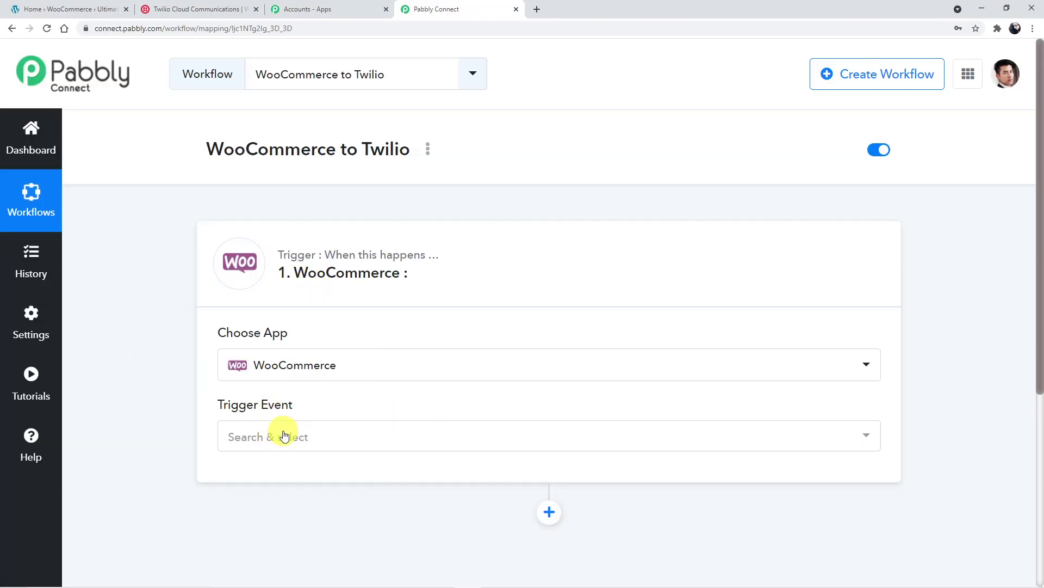
Set the WooCommerce trigger event to New Order Created
{"action": "left_click", "coordinate": [284, 435]}
{"action": "scroll", "coordinate": [336, 275], "scroll_direction": "down", "scroll_amount": 1}
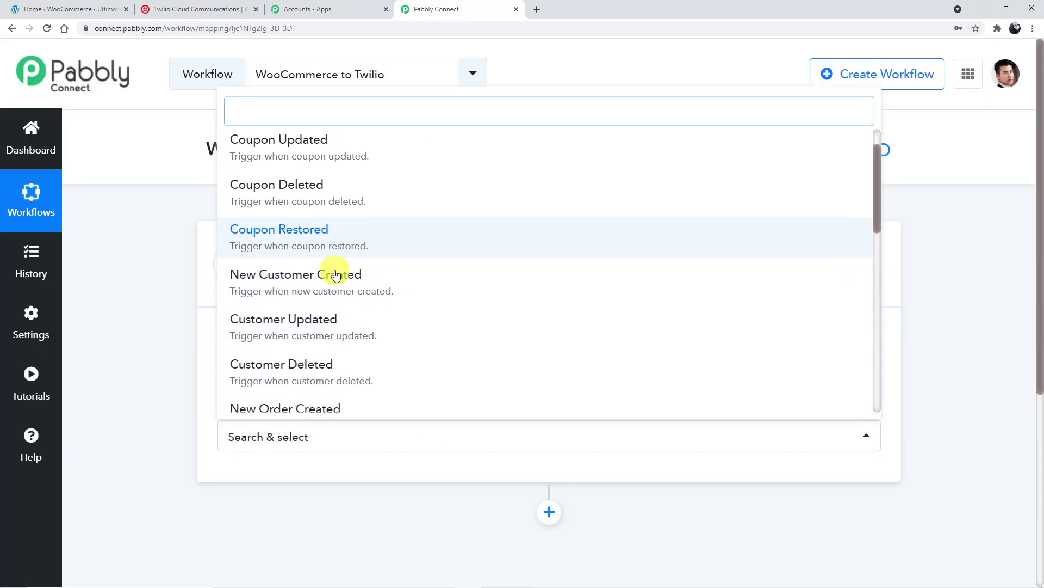
{"action": "scroll", "coordinate": [335, 275], "scroll_direction": "down", "scroll_amount": 2}
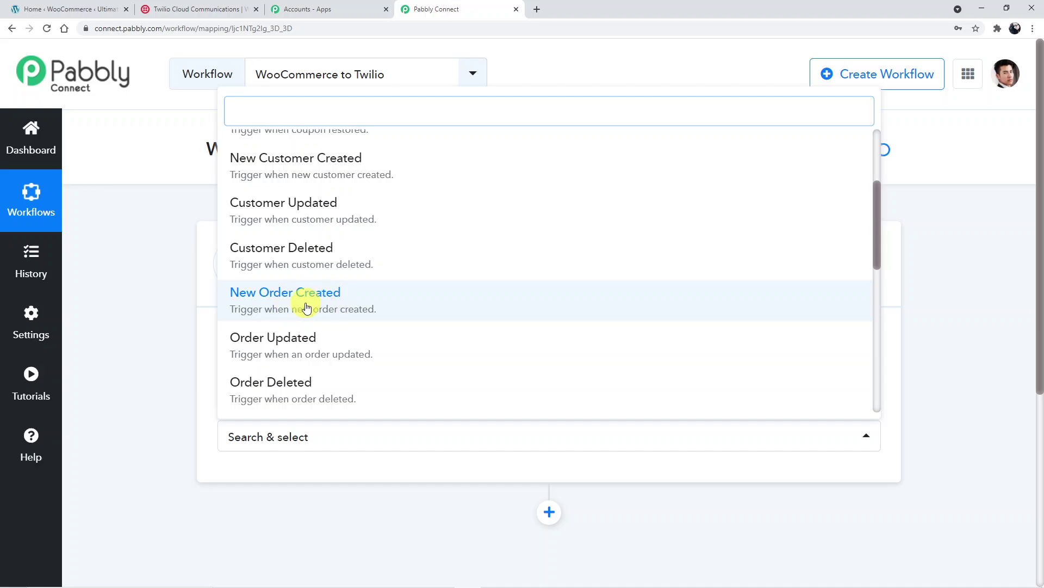
{"action": "left_click", "coordinate": [306, 308]}
Examine the trigger's webhook URL and the listed instructions for adding a webhook in WooCommerce
{"action": "scroll", "coordinate": [303, 309], "scroll_direction": "down", "scroll_amount": 1}
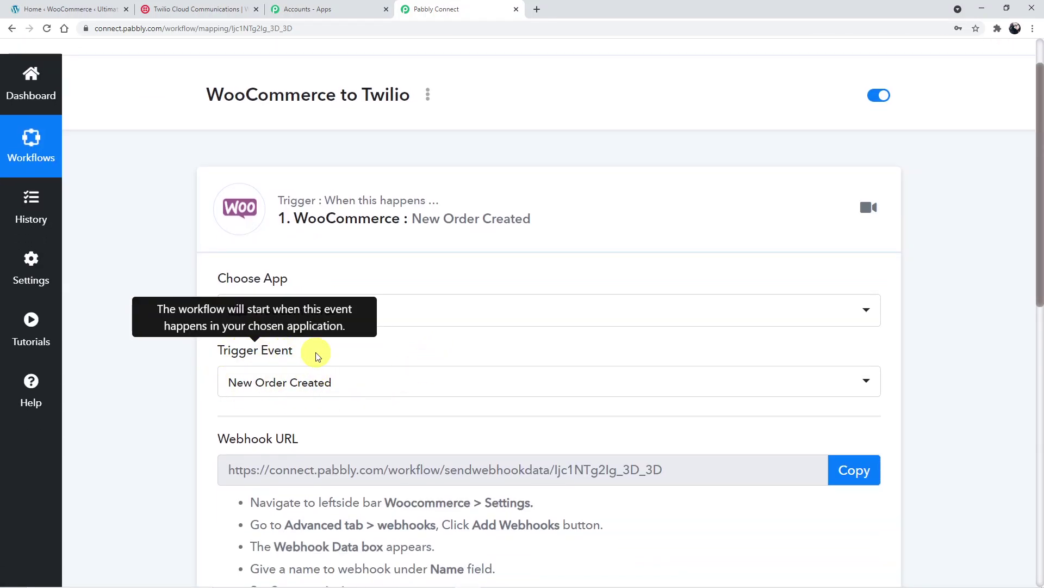
{"action": "scroll", "coordinate": [345, 350], "scroll_direction": "down", "scroll_amount": 3}
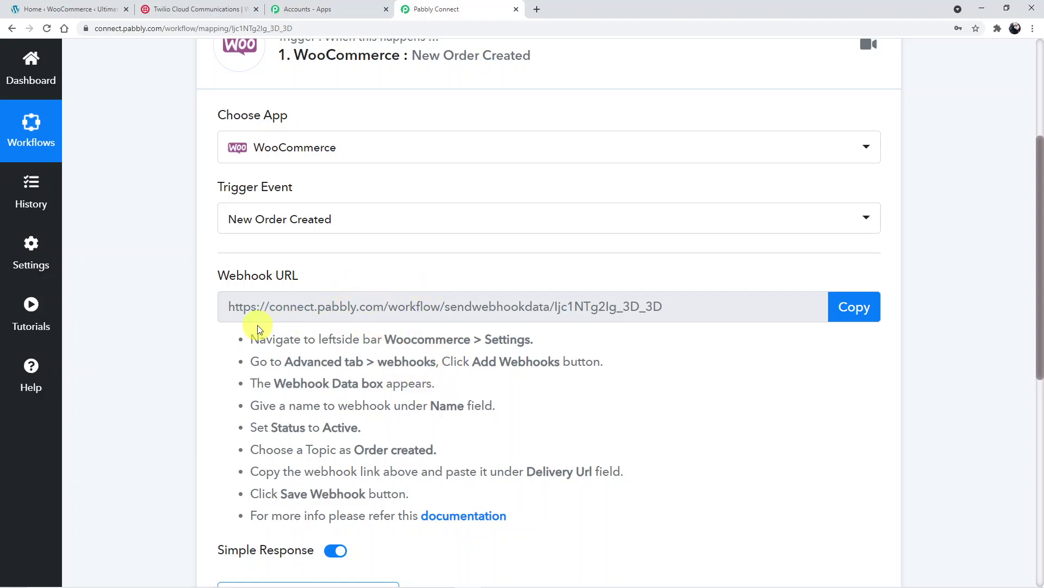
{"action": "left_click_drag", "start_coordinate": [250, 336], "coordinate": [570, 520]}
{"action": "left_click", "coordinate": [696, 487]}
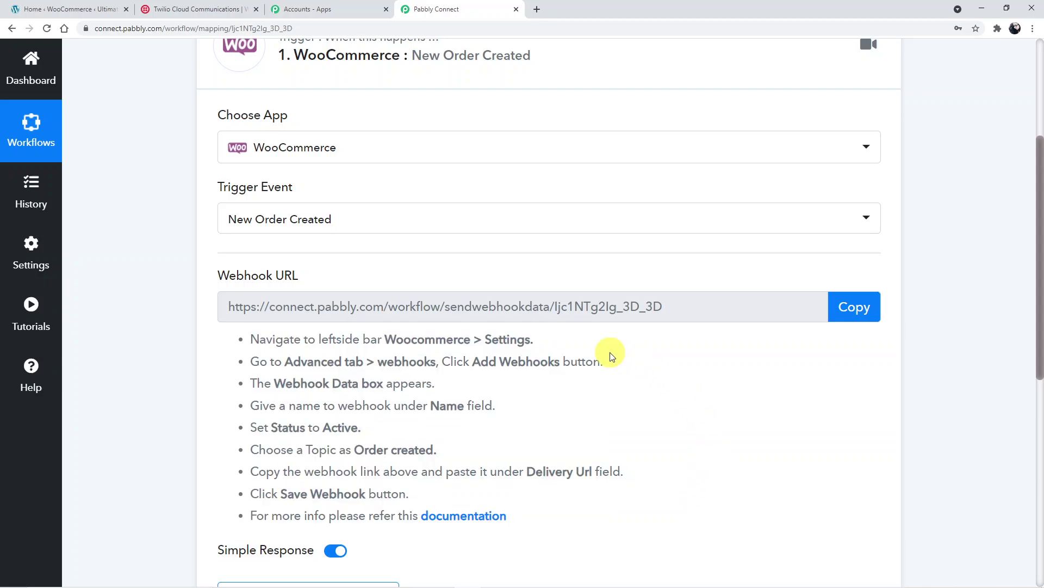
{"action": "scroll", "coordinate": [598, 345], "scroll_direction": "up", "scroll_amount": 1}
{"action": "scroll", "coordinate": [593, 342], "scroll_direction": "up", "scroll_amount": 3}
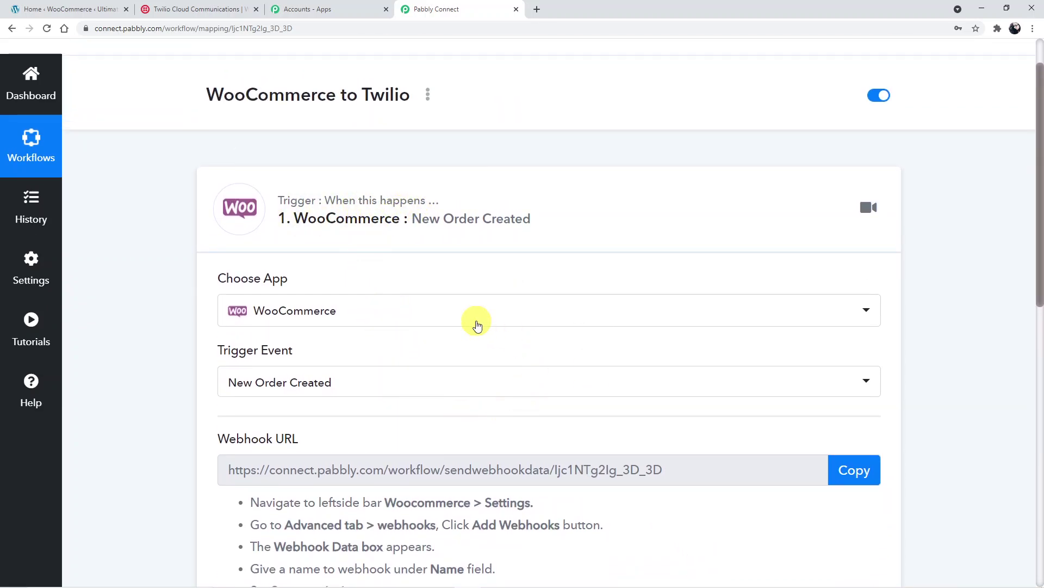
{"action": "scroll", "coordinate": [473, 450], "scroll_direction": "down", "scroll_amount": 2}
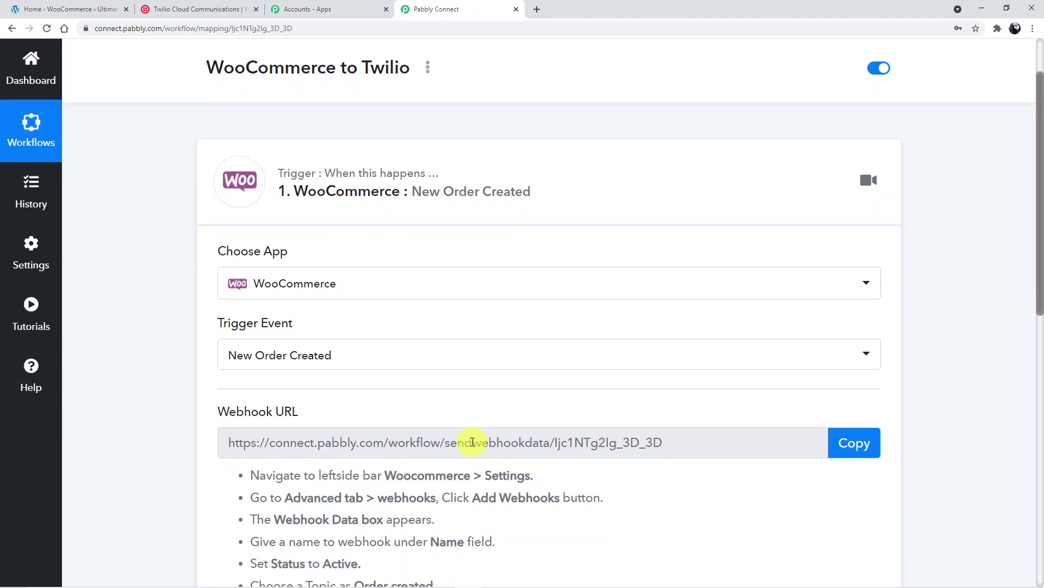
{"action": "scroll", "coordinate": [438, 385], "scroll_direction": "down", "scroll_amount": 3}
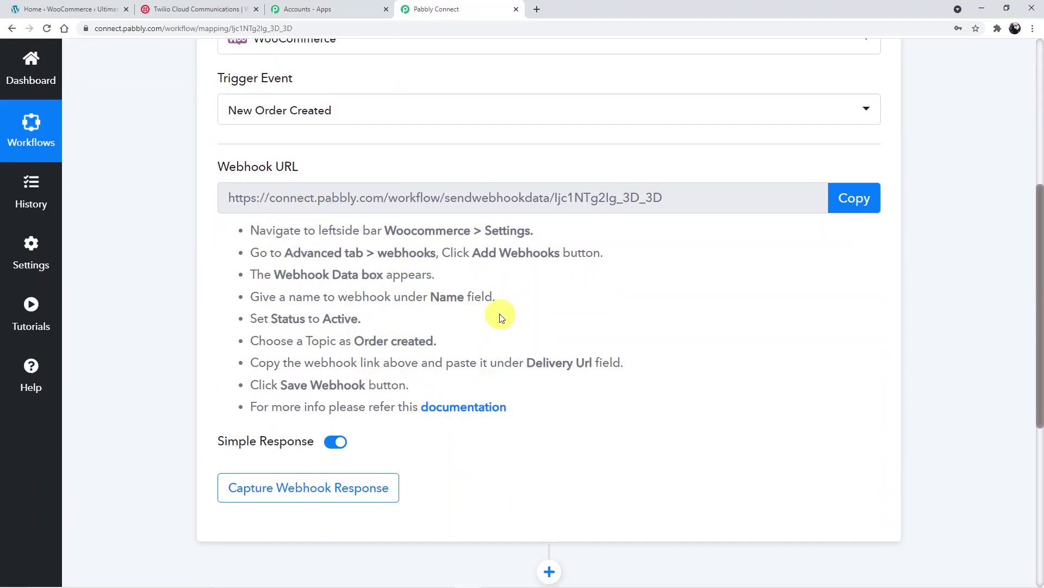
Switch to the WordPress admin and start a new webhook in WooCommerce's advanced settings
{"action": "left_click", "coordinate": [81, 6]}
{"action": "scroll", "coordinate": [110, 282], "scroll_direction": "down", "scroll_amount": 2}
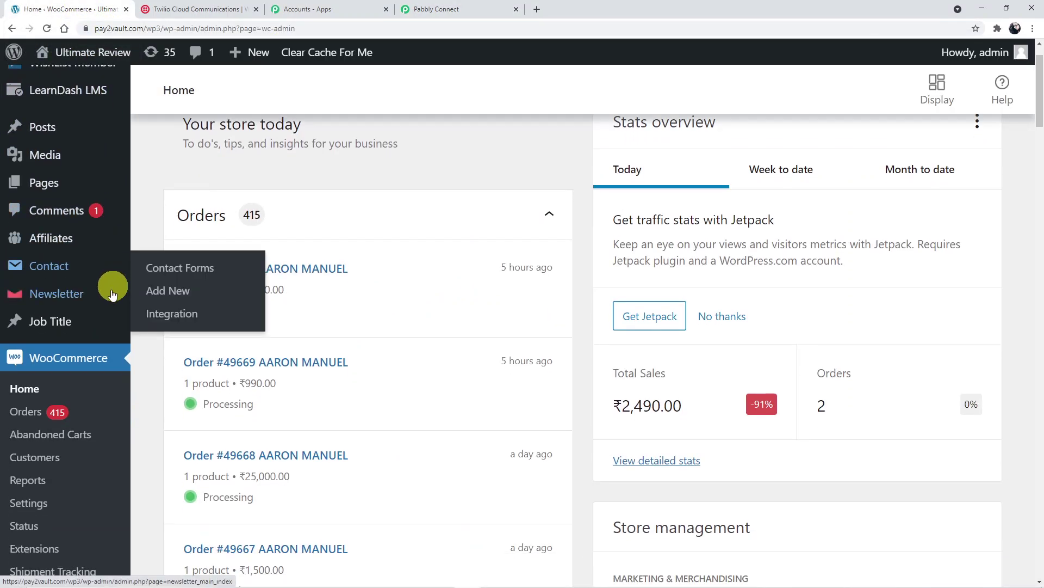
{"action": "left_click", "coordinate": [60, 456]}
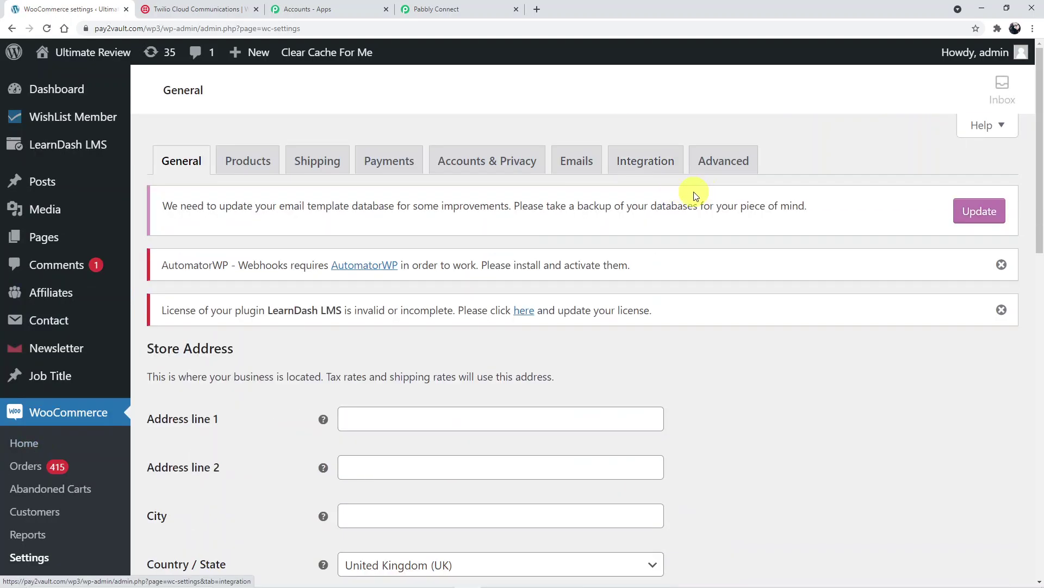
{"action": "left_click", "coordinate": [733, 172]}
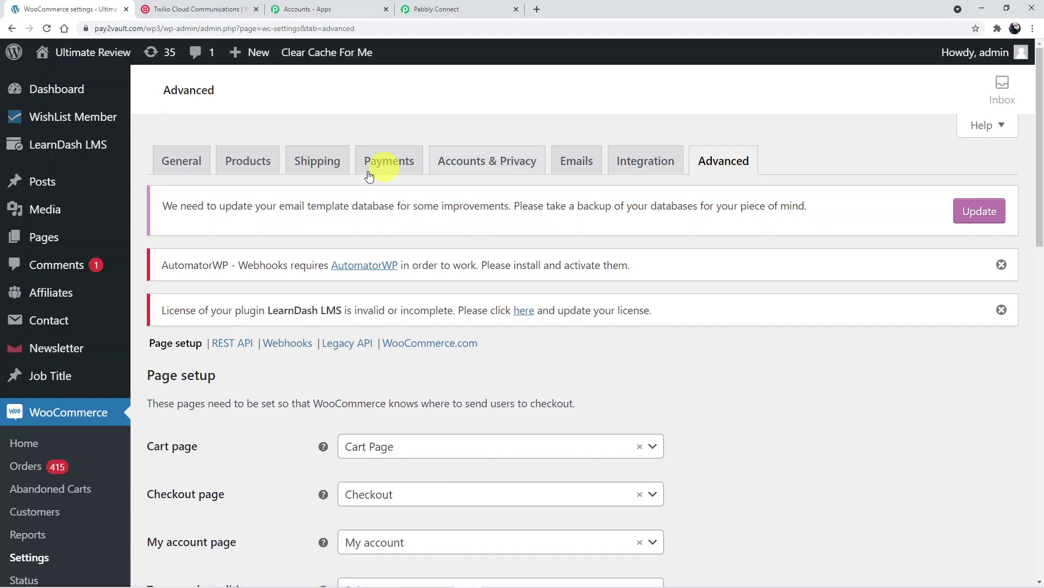
{"action": "left_click", "coordinate": [293, 347]}
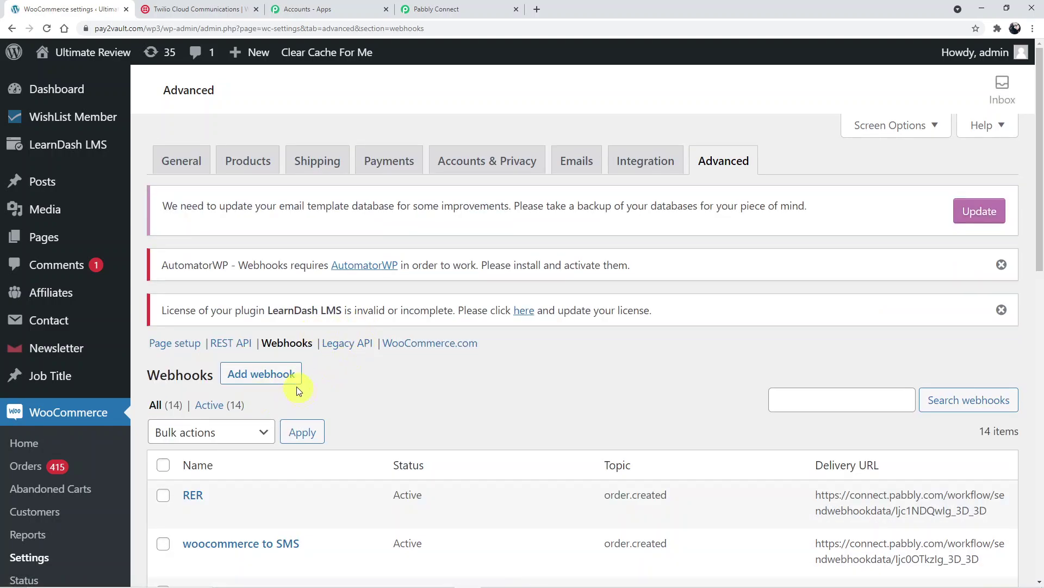
{"action": "left_click", "coordinate": [263, 379]}
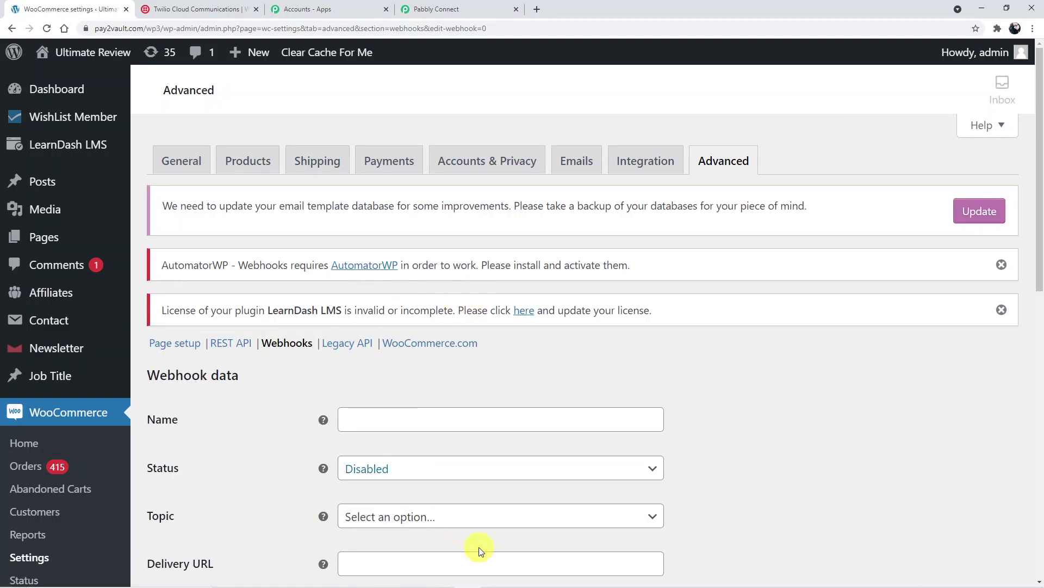
Name the new webhook WER and set its status to Active
{"action": "scroll", "coordinate": [489, 517], "scroll_direction": "down", "scroll_amount": 2}
{"action": "scroll", "coordinate": [444, 302], "scroll_direction": "down", "scroll_amount": 1}
{"action": "left_click", "coordinate": [367, 254]}
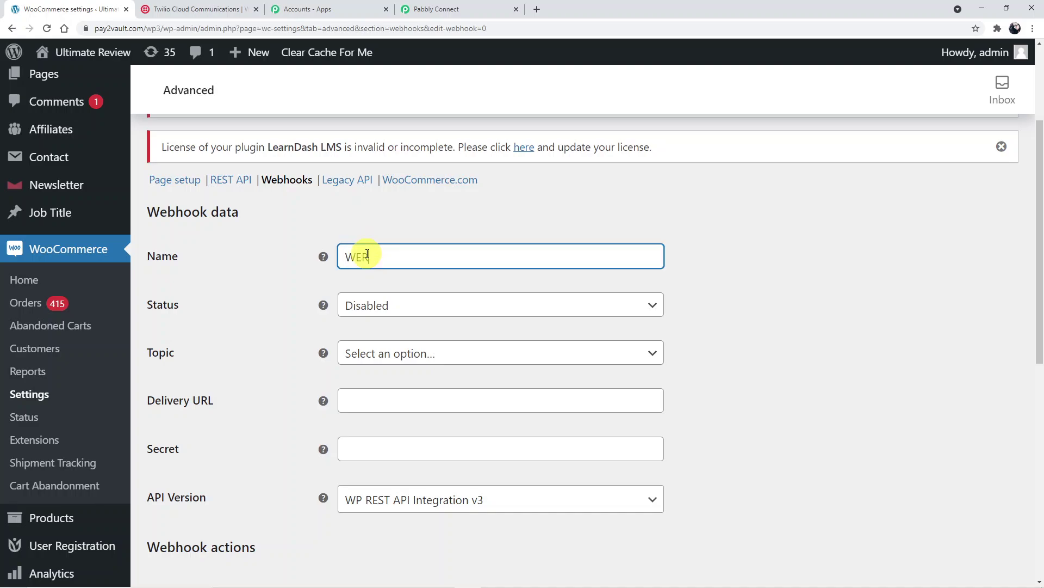
{"action": "left_click", "coordinate": [405, 315]}
{"action": "left_click", "coordinate": [401, 325]}
Set the webhook's topic to Order created
{"action": "scroll", "coordinate": [434, 331], "scroll_direction": "down", "scroll_amount": 1}
{"action": "left_click", "coordinate": [398, 298]}
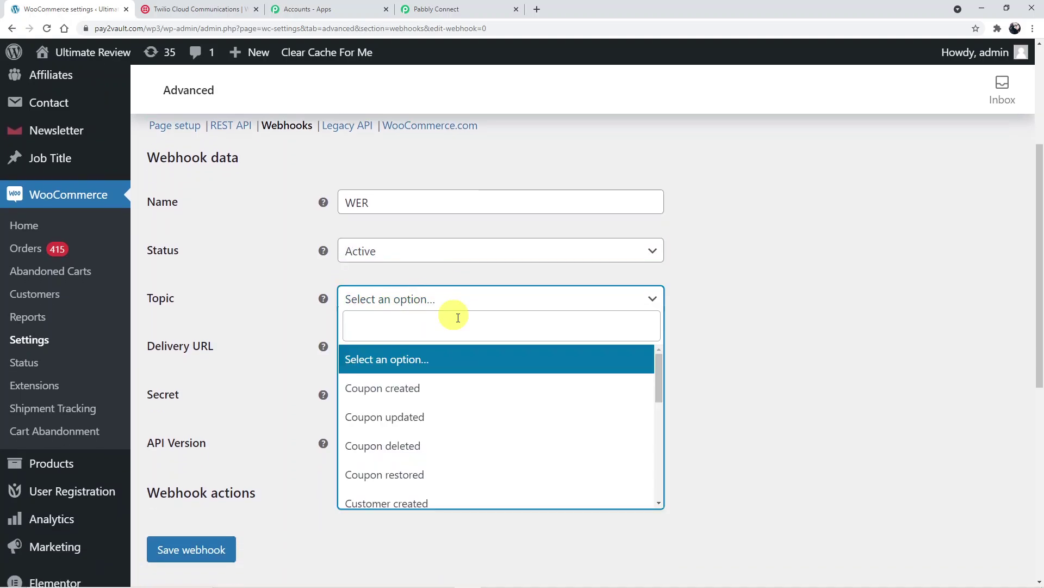
{"action": "scroll", "coordinate": [459, 354], "scroll_direction": "down", "scroll_amount": 3}
{"action": "scroll", "coordinate": [459, 356], "scroll_direction": "down", "scroll_amount": 1}
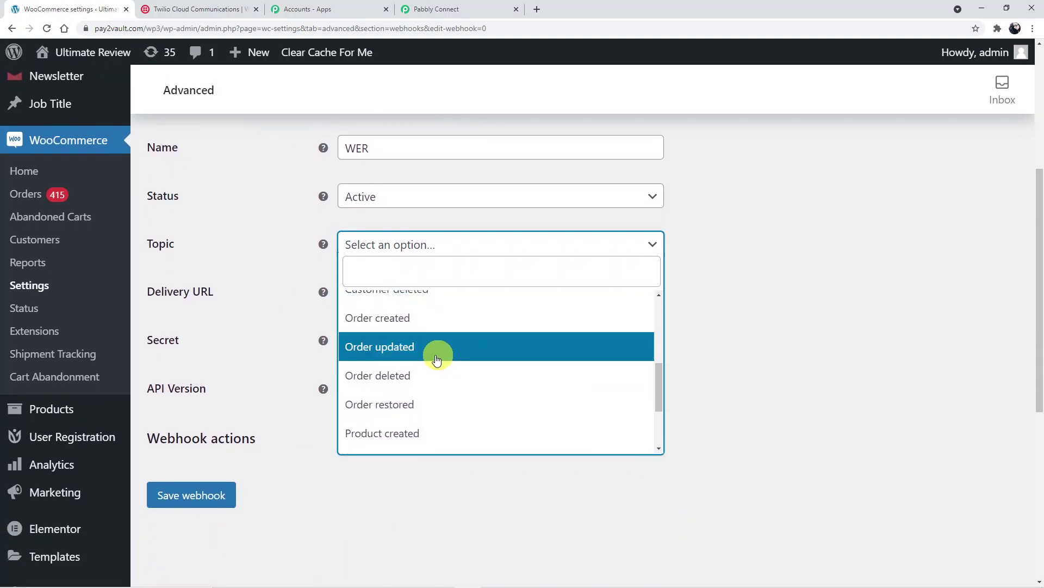
{"action": "left_click", "coordinate": [393, 320]}
Copy the webhook URL from the Pabbly Connect workflow into the WooCommerce webhook's Delivery URL and save the webhook
{"action": "left_click", "coordinate": [361, 285]}
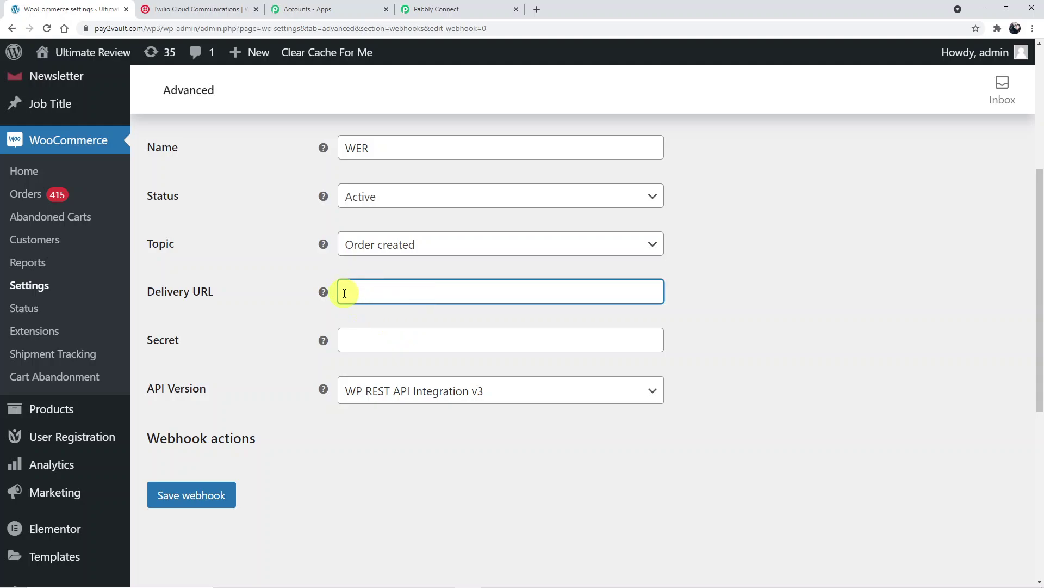
{"action": "left_click", "coordinate": [445, 8]}
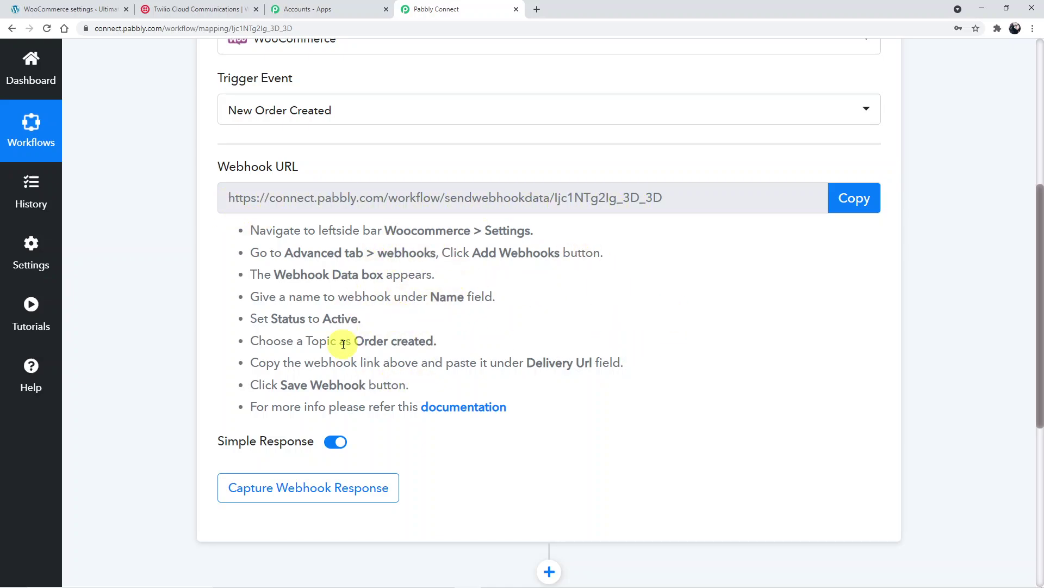
{"action": "left_click", "coordinate": [864, 194]}
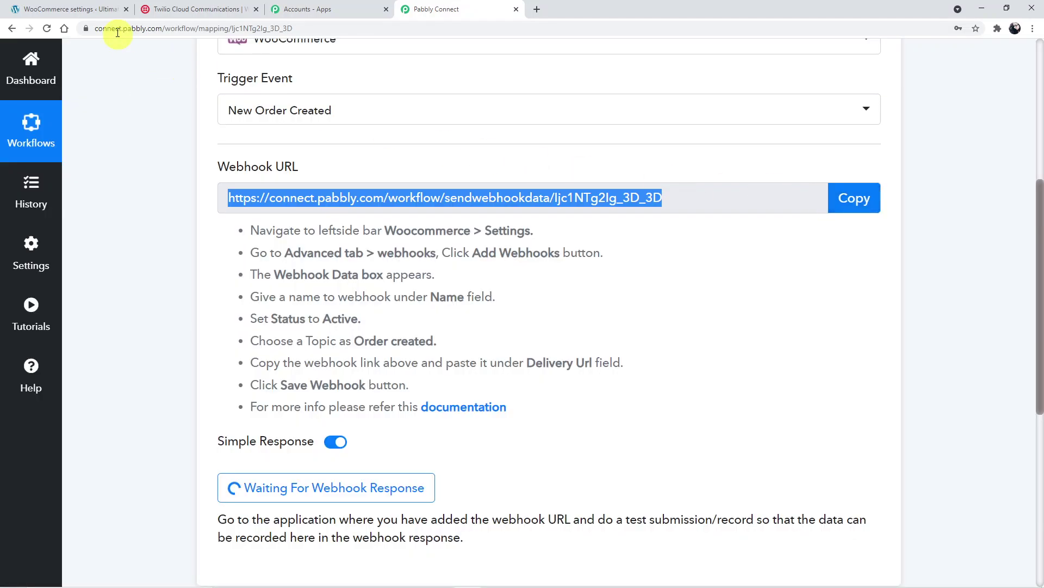
{"action": "left_click", "coordinate": [76, 9]}
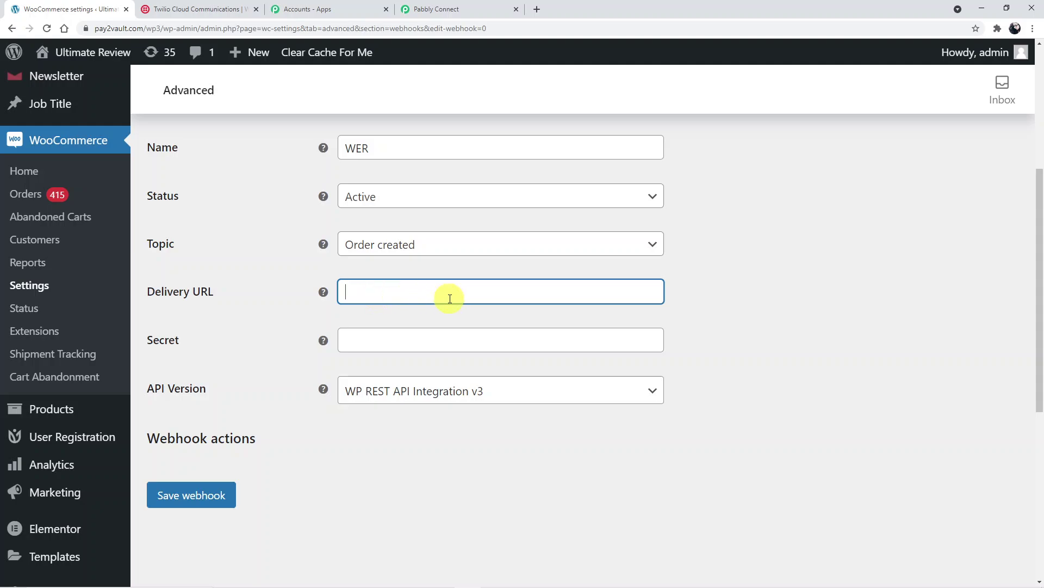
{"action": "key", "text": "ctrl+v"}
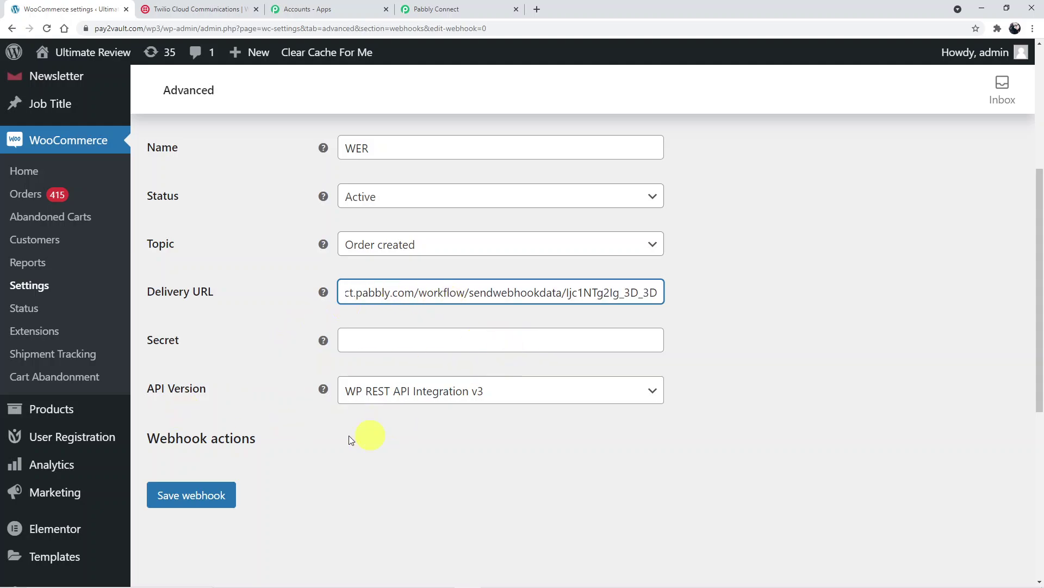
{"action": "left_click", "coordinate": [231, 500]}
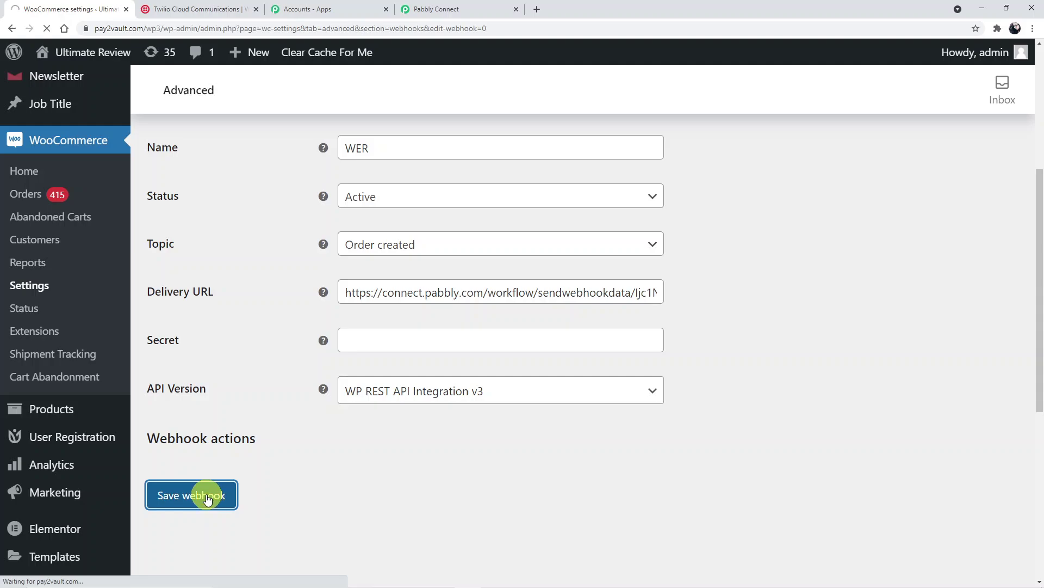
Switch to the Pabbly Connect workflow and start recapturing the webhook response for the WooCommerce trigger
{"action": "scroll", "coordinate": [436, 488], "scroll_direction": "down", "scroll_amount": 3}
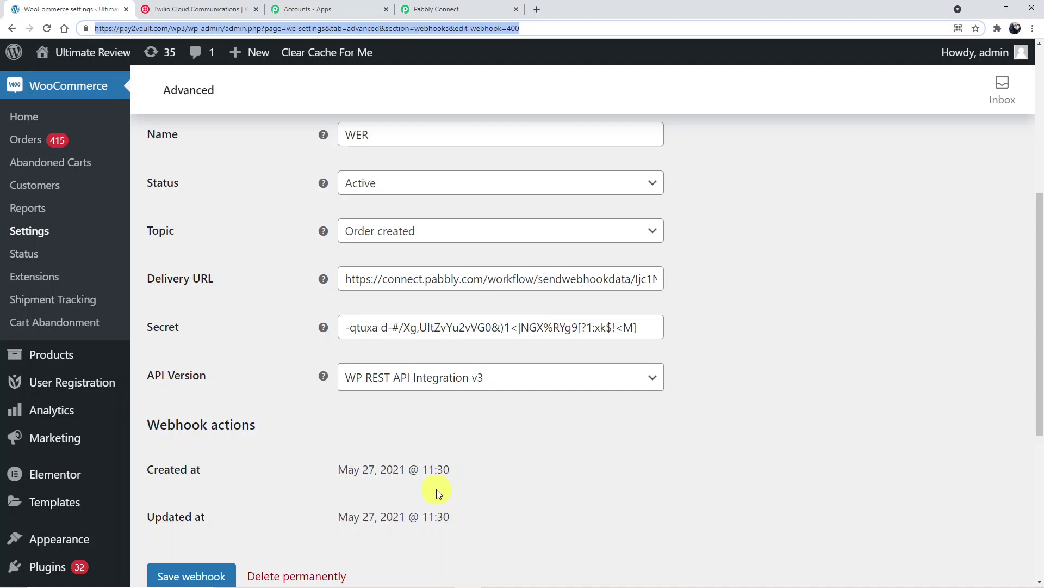
{"action": "scroll", "coordinate": [424, 508], "scroll_direction": "down", "scroll_amount": 1}
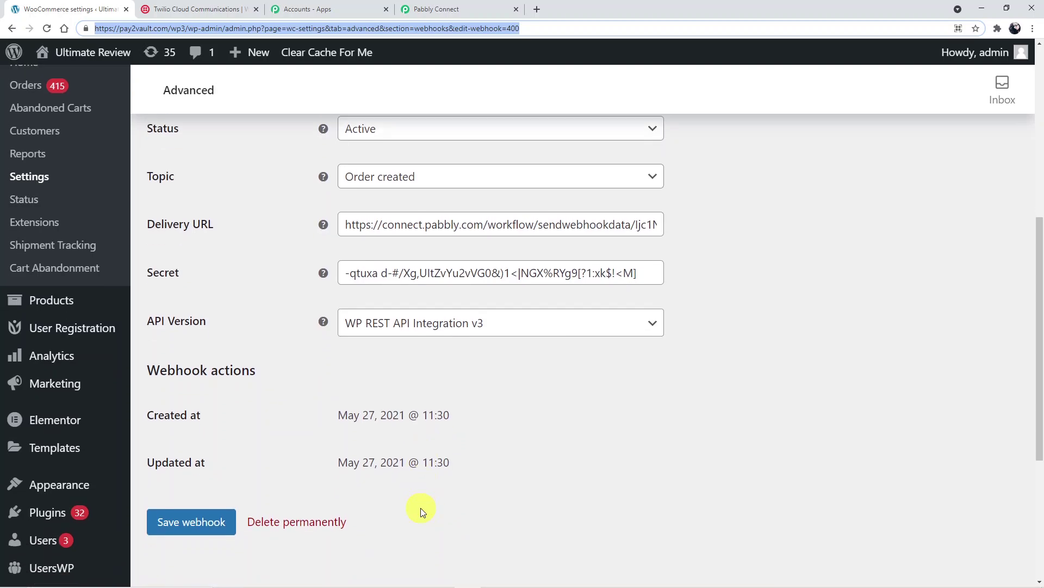
{"action": "left_click", "coordinate": [439, 7]}
{"action": "scroll", "coordinate": [592, 249], "scroll_direction": "down", "scroll_amount": 2}
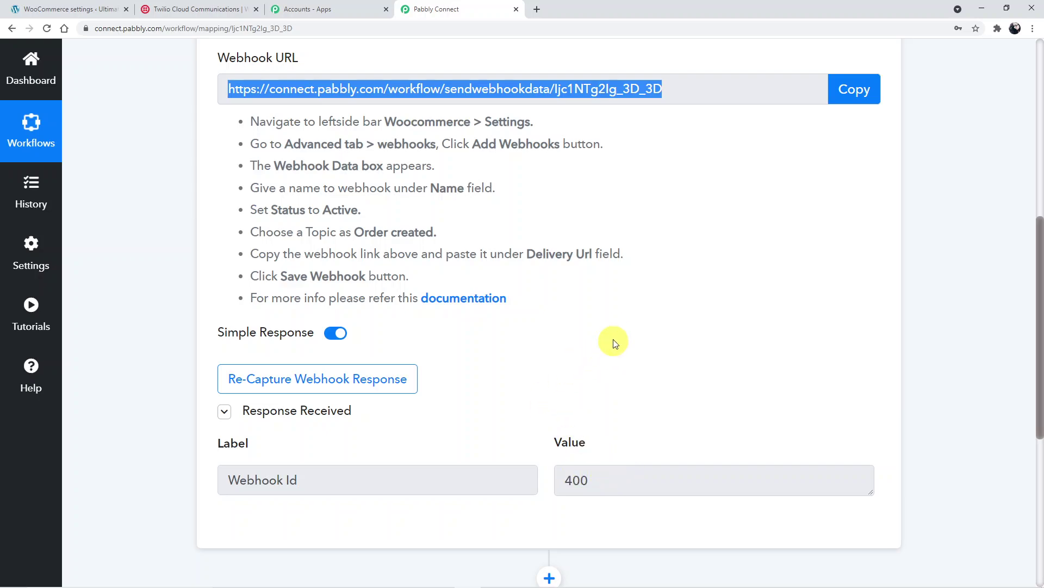
{"action": "scroll", "coordinate": [611, 345], "scroll_direction": "down", "scroll_amount": 2}
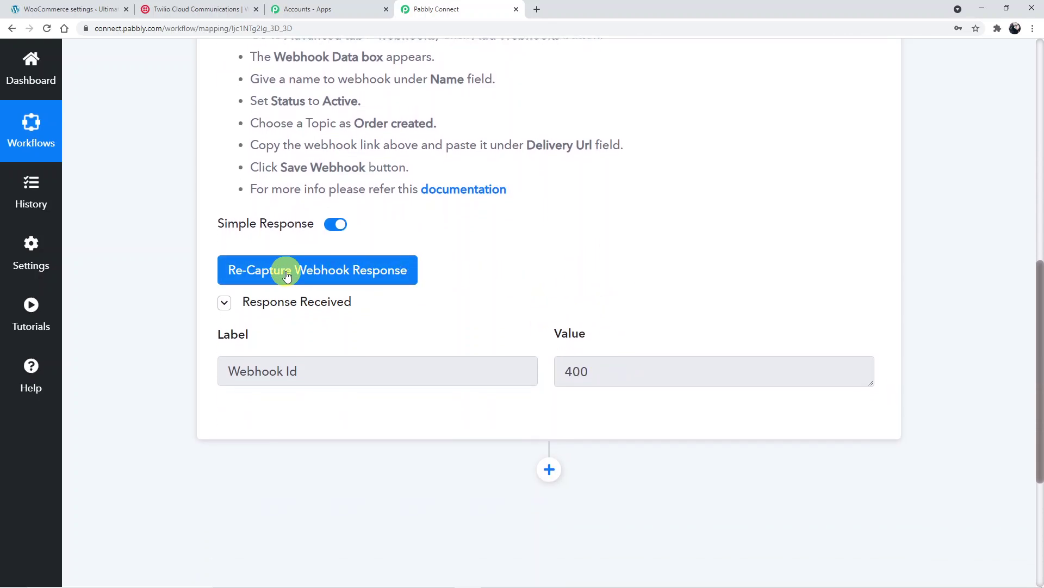
{"action": "left_click", "coordinate": [319, 273]}
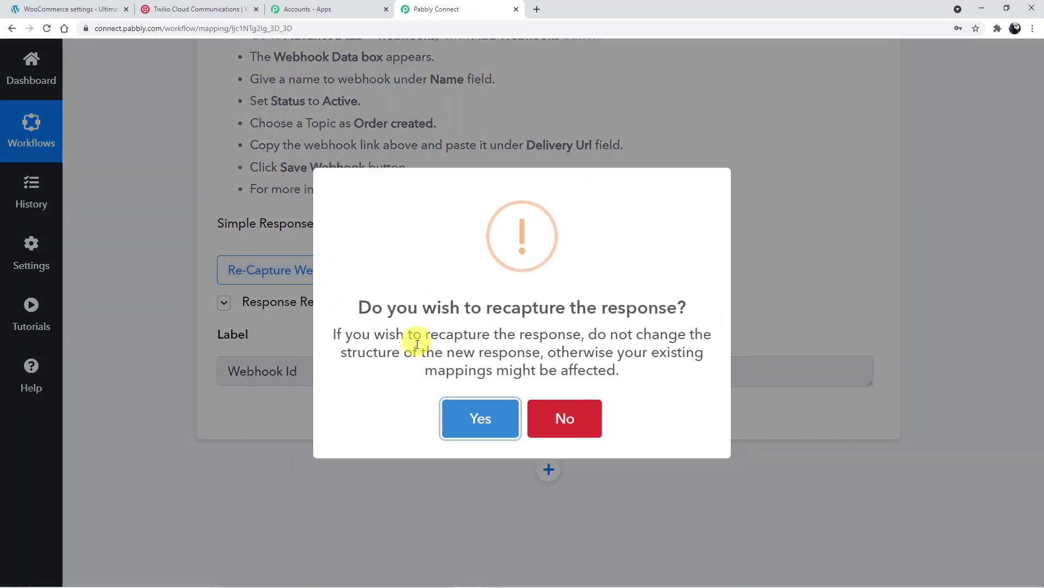
{"action": "left_click", "coordinate": [492, 417]}
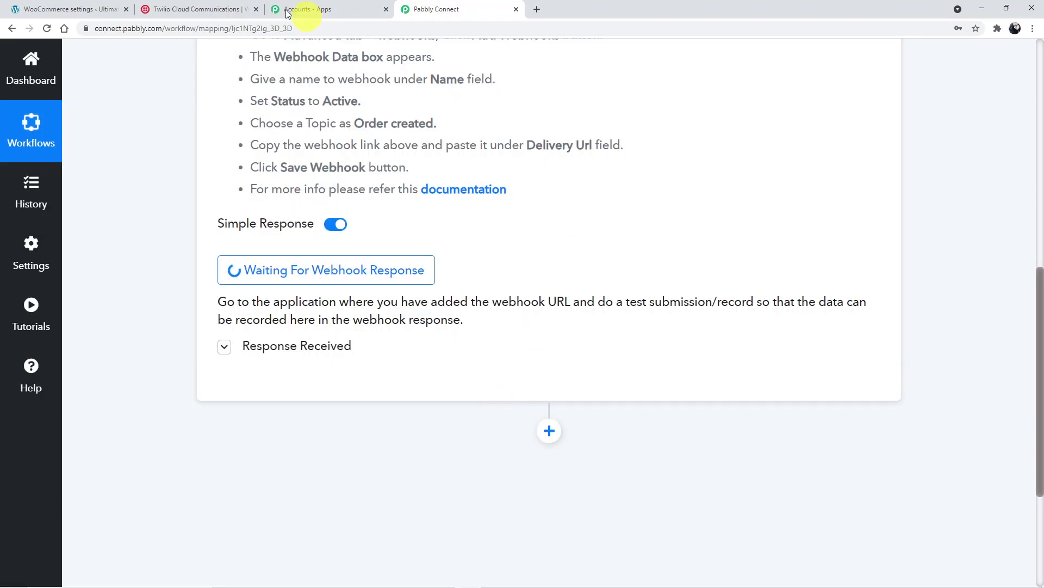
Switch back to the WordPress admin, open the full product list and visit the store's shop page
{"action": "left_click", "coordinate": [33, 10]}
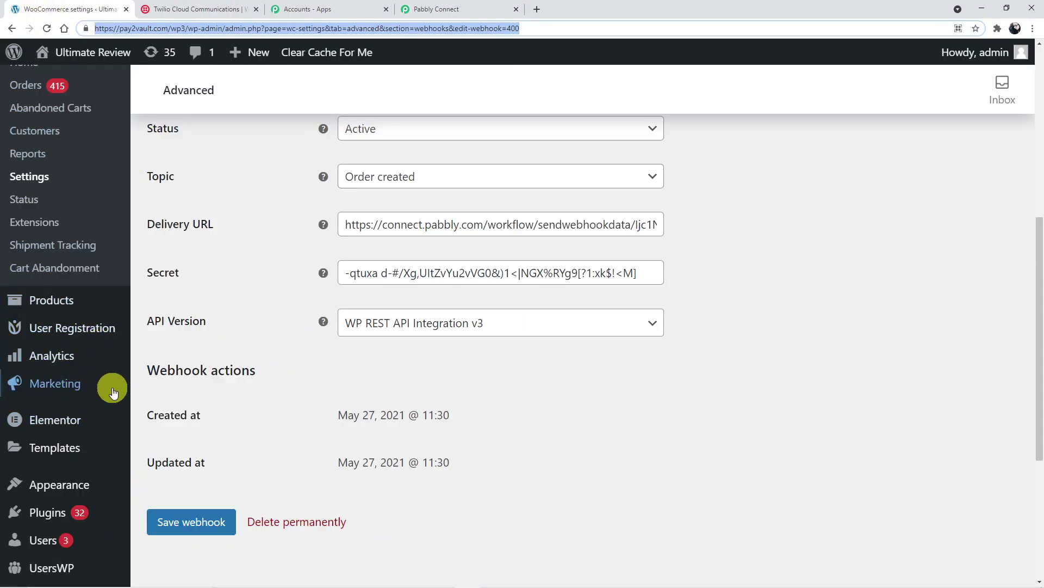
{"action": "mouse_move", "coordinate": [77, 316]}
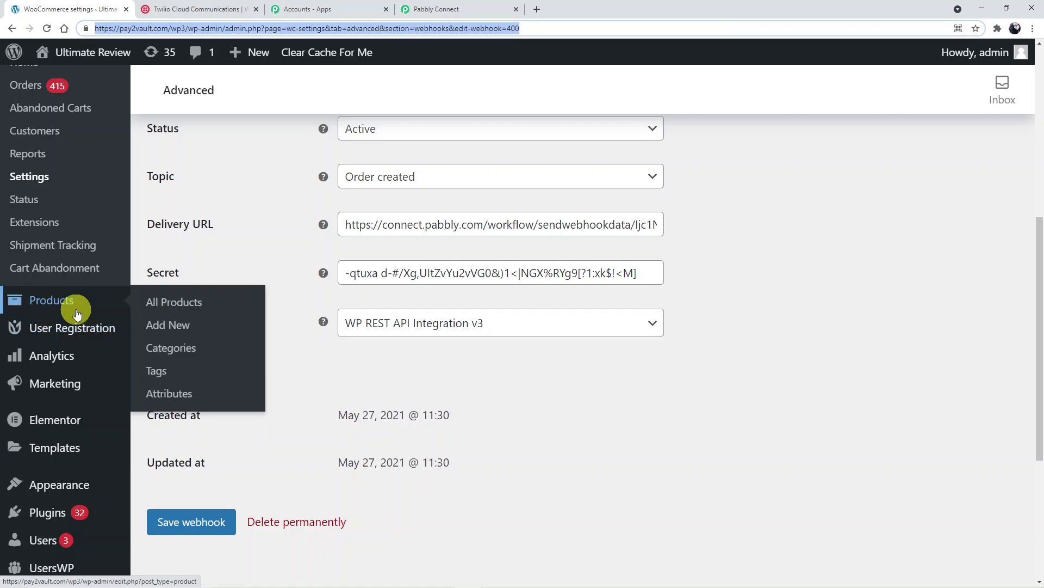
{"action": "left_click", "coordinate": [180, 309]}
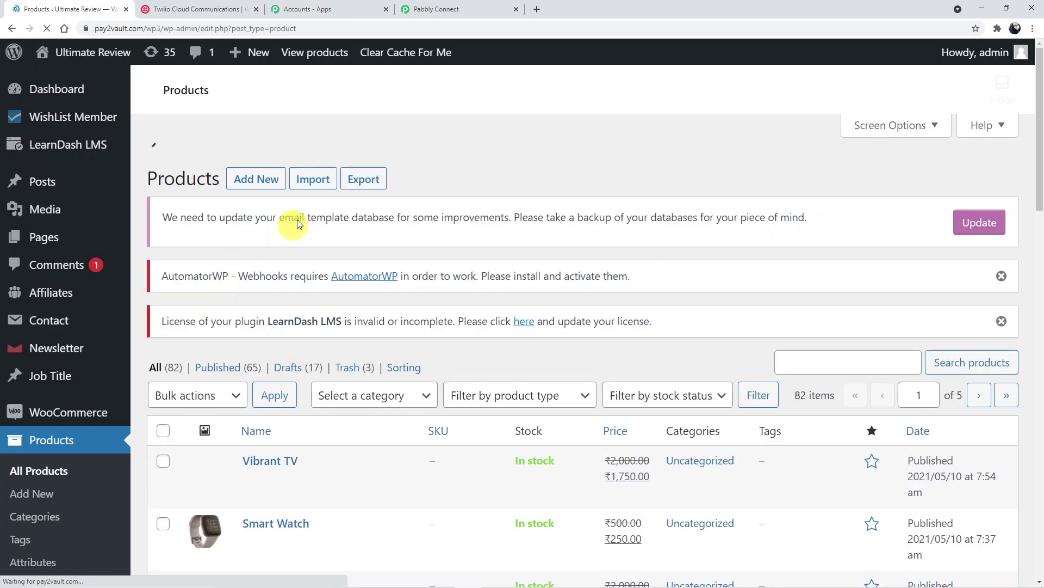
{"action": "left_click", "coordinate": [309, 57]}
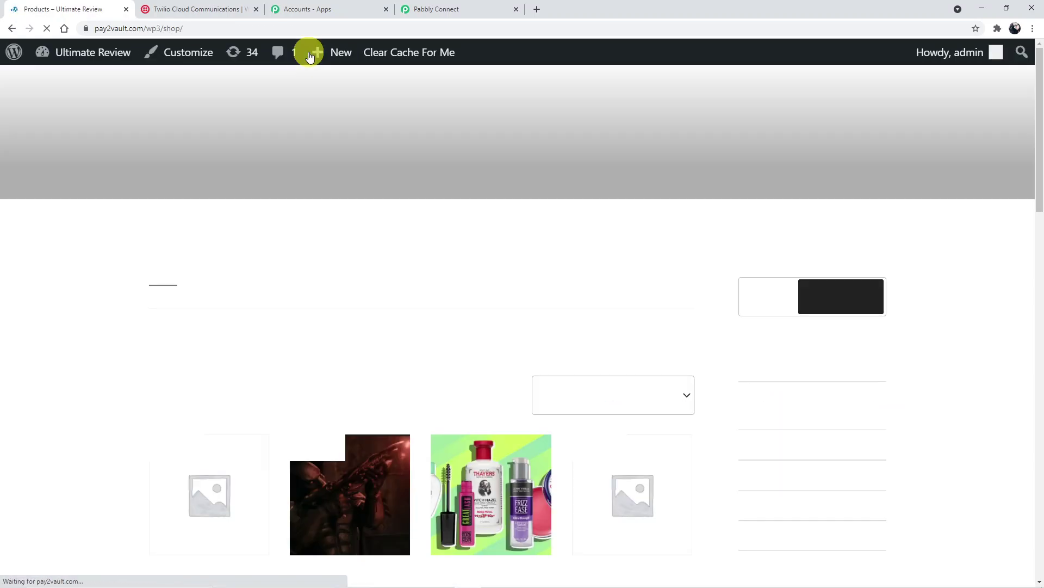
Add Beauty Products to the cart from the shop page and proceed to checkout
{"action": "scroll", "coordinate": [309, 208], "scroll_direction": "down", "scroll_amount": 1}
{"action": "scroll", "coordinate": [308, 208], "scroll_direction": "down", "scroll_amount": 3}
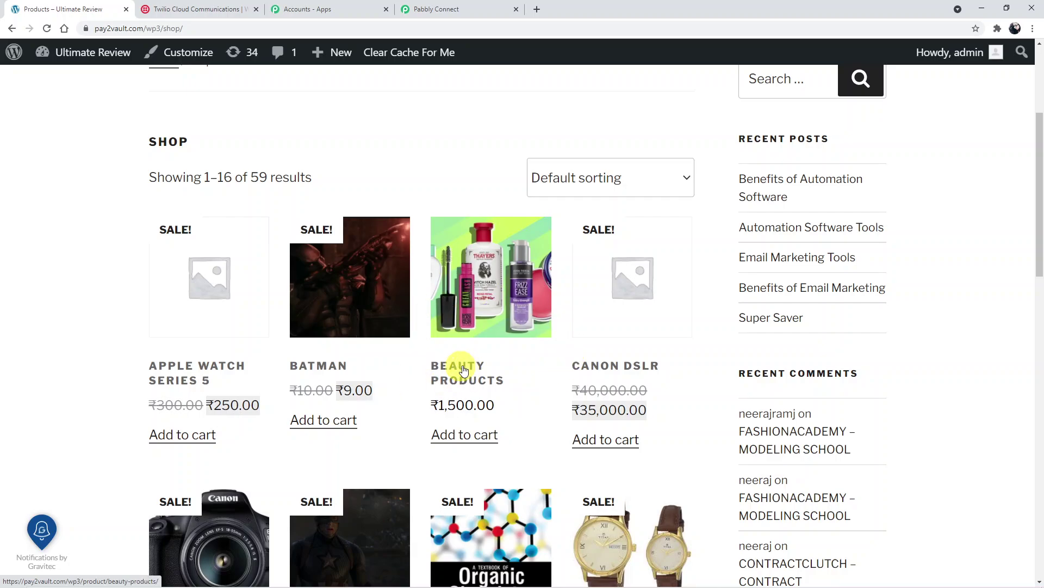
{"action": "scroll", "coordinate": [473, 359], "scroll_direction": "down", "scroll_amount": 1}
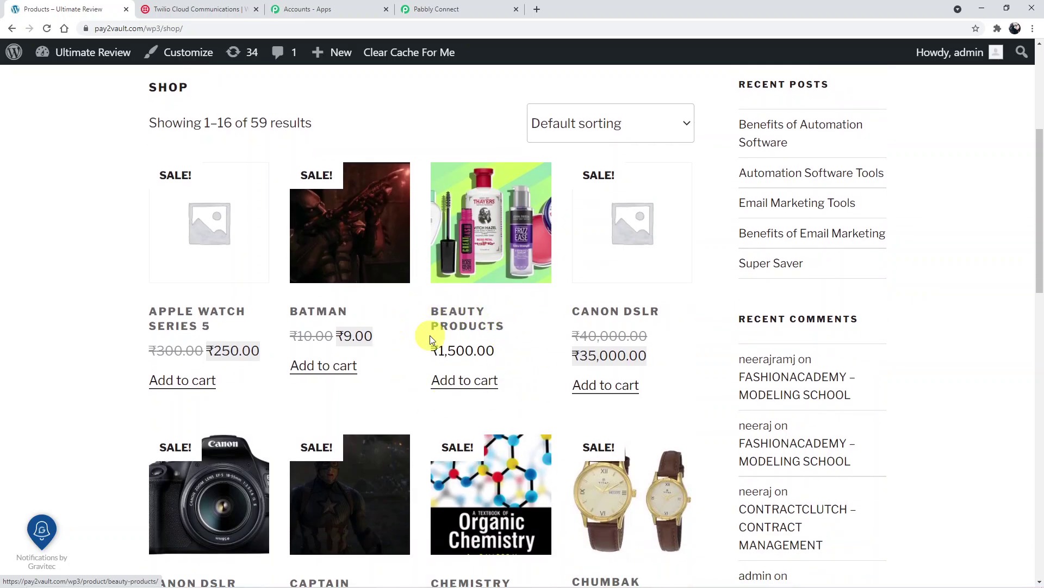
{"action": "left_click", "coordinate": [485, 314]}
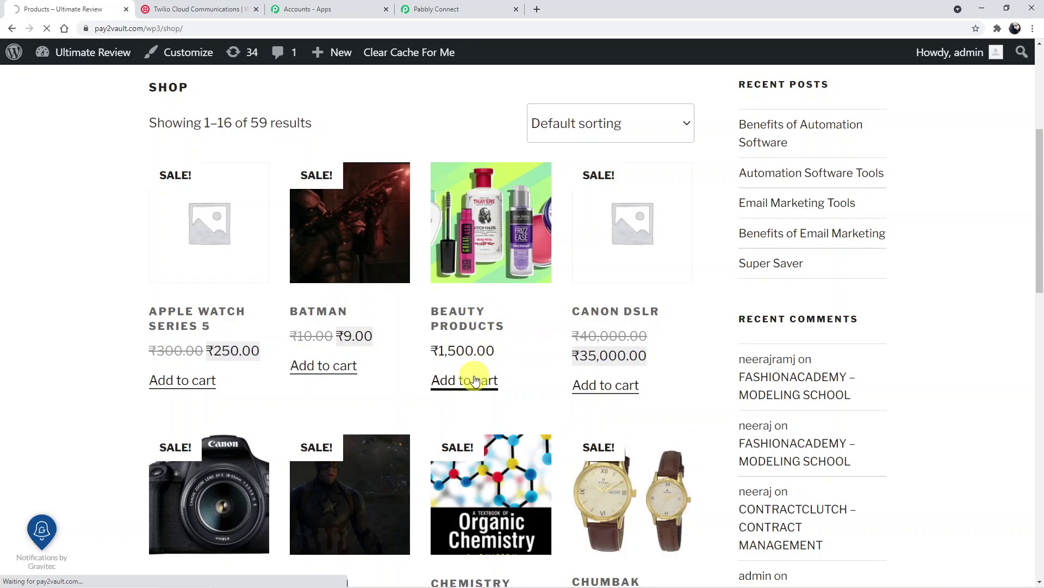
{"action": "left_click", "coordinate": [475, 381]}
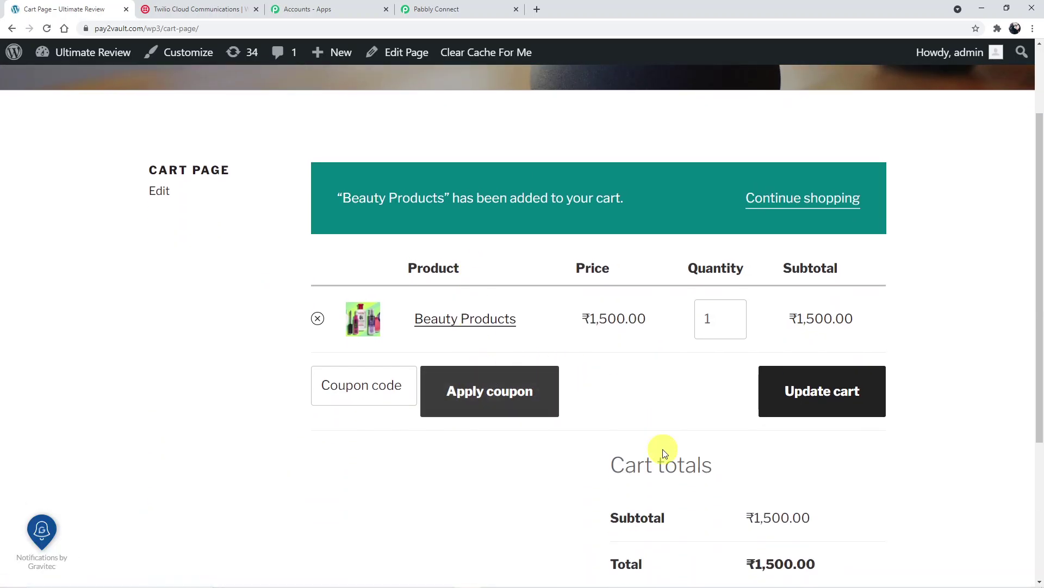
{"action": "scroll", "coordinate": [655, 438], "scroll_direction": "down", "scroll_amount": 4}
{"action": "left_click", "coordinate": [734, 406]}
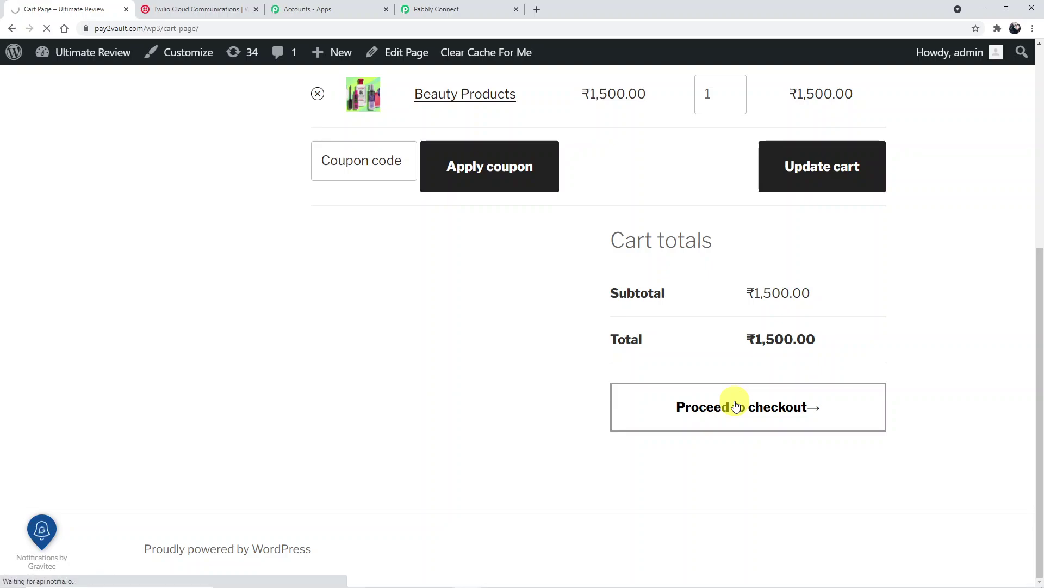
Review the billing details, fill in the customer's phone number and place the test order with Cash on delivery
{"action": "scroll", "coordinate": [583, 287], "scroll_direction": "down", "scroll_amount": 4}
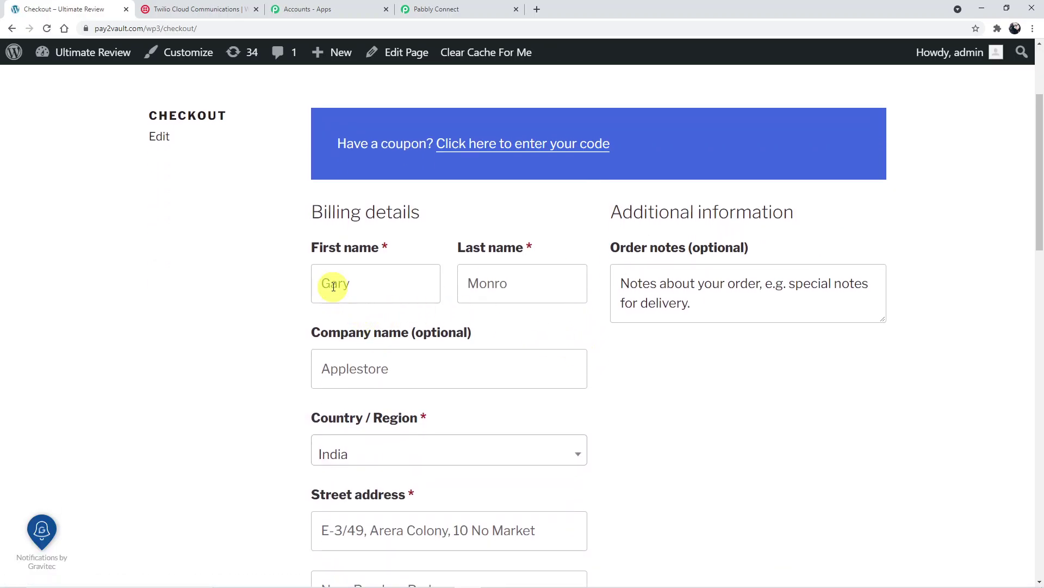
{"action": "scroll", "coordinate": [456, 350], "scroll_direction": "down", "scroll_amount": 6}
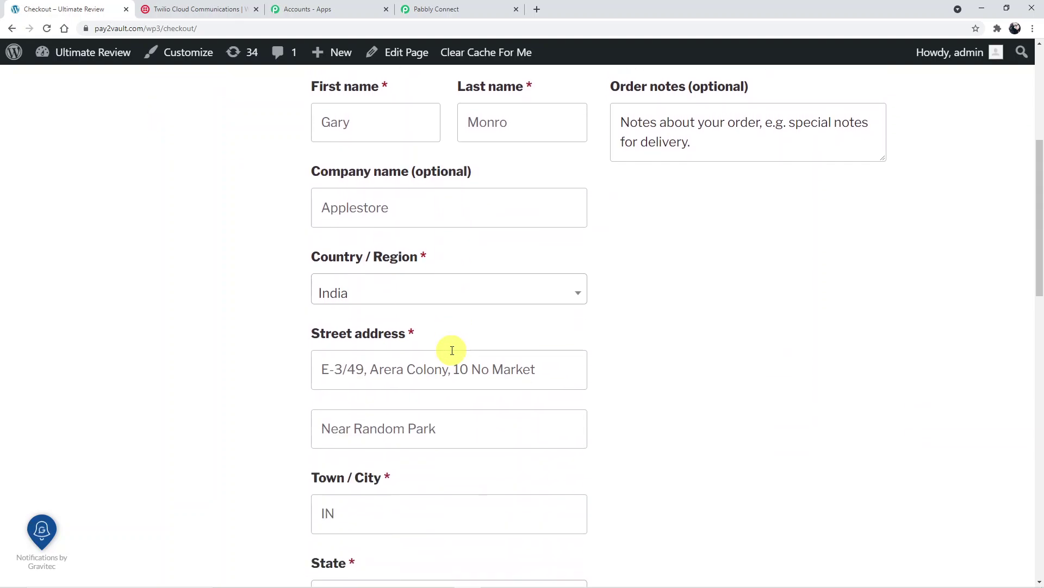
{"action": "scroll", "coordinate": [453, 349], "scroll_direction": "up", "scroll_amount": 1}
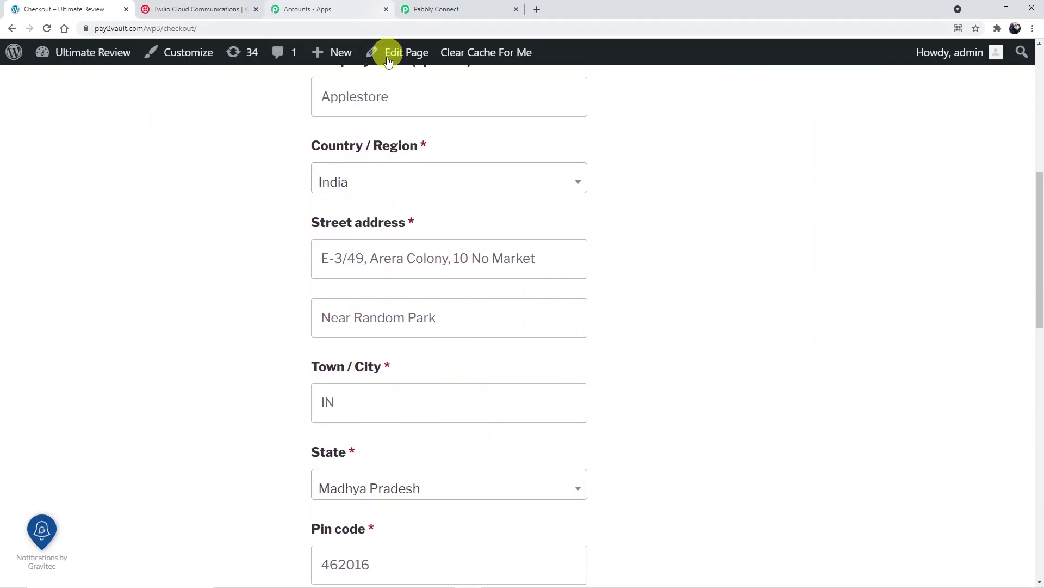
{"action": "scroll", "coordinate": [381, 154], "scroll_direction": "down", "scroll_amount": 6}
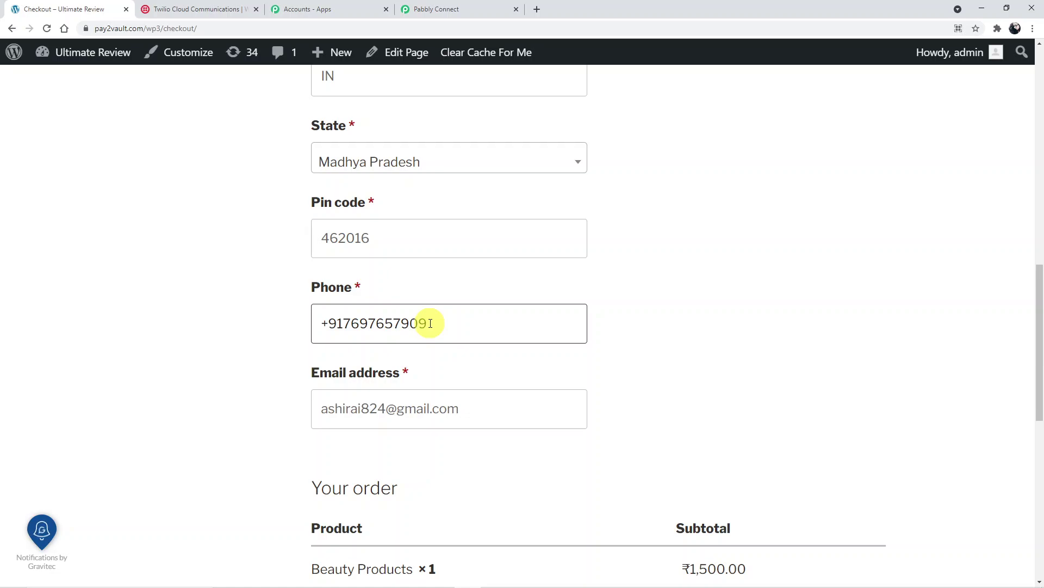
{"action": "scroll", "coordinate": [437, 392], "scroll_direction": "down", "scroll_amount": 5}
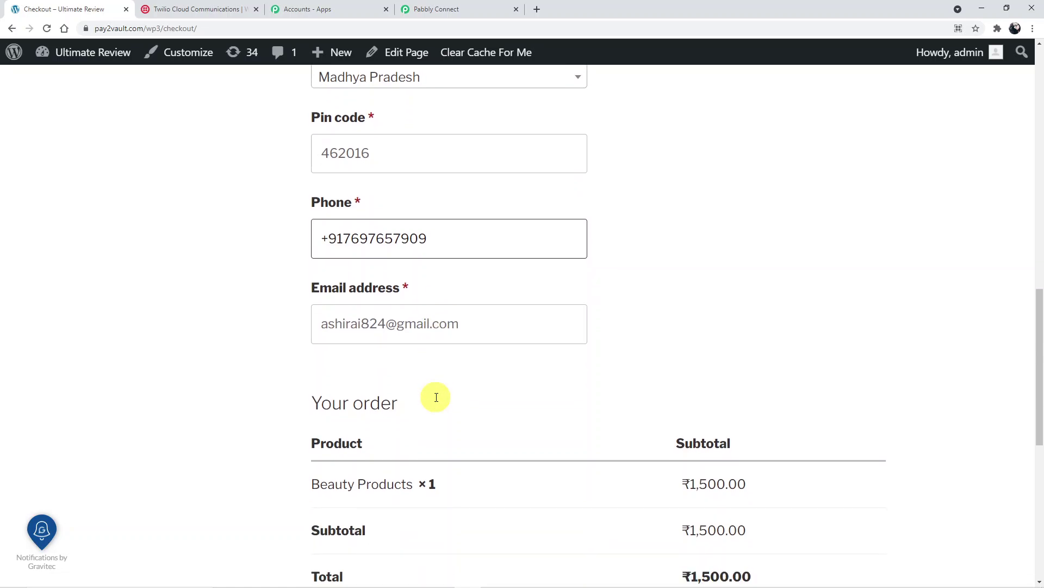
{"action": "scroll", "coordinate": [485, 276], "scroll_direction": "down", "scroll_amount": 4}
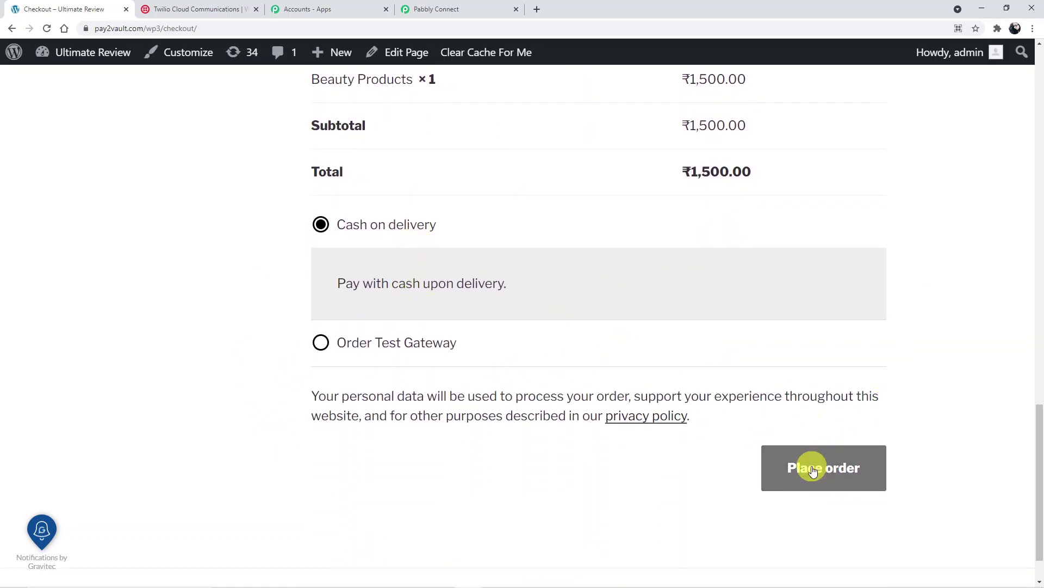
{"action": "left_click", "coordinate": [813, 470]}
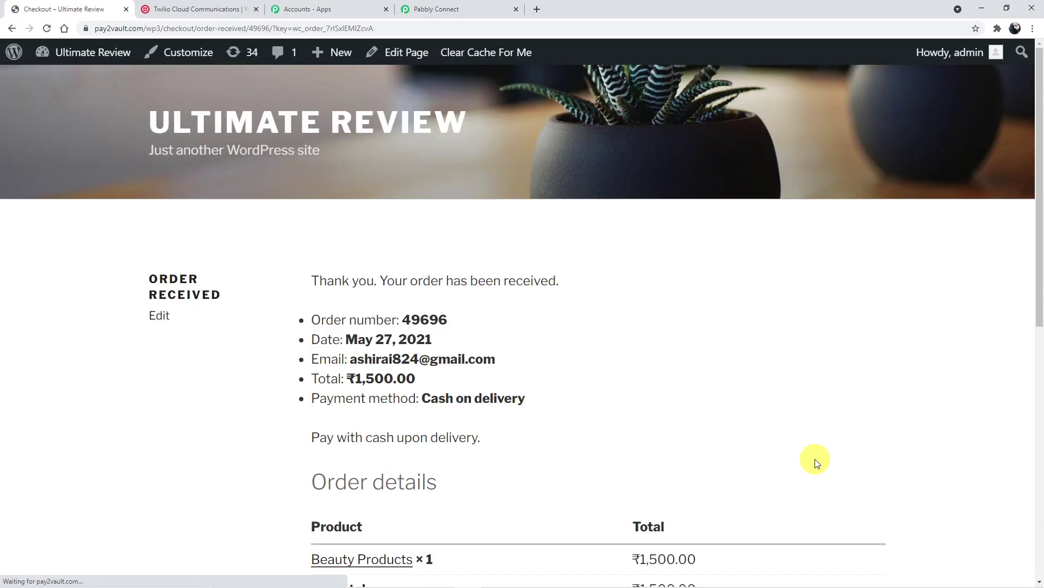
Review the order confirmation, then switch to Pabbly Connect and examine the order, billing and shipping fields in the captured webhook response
{"action": "scroll", "coordinate": [629, 443], "scroll_direction": "down", "scroll_amount": 3}
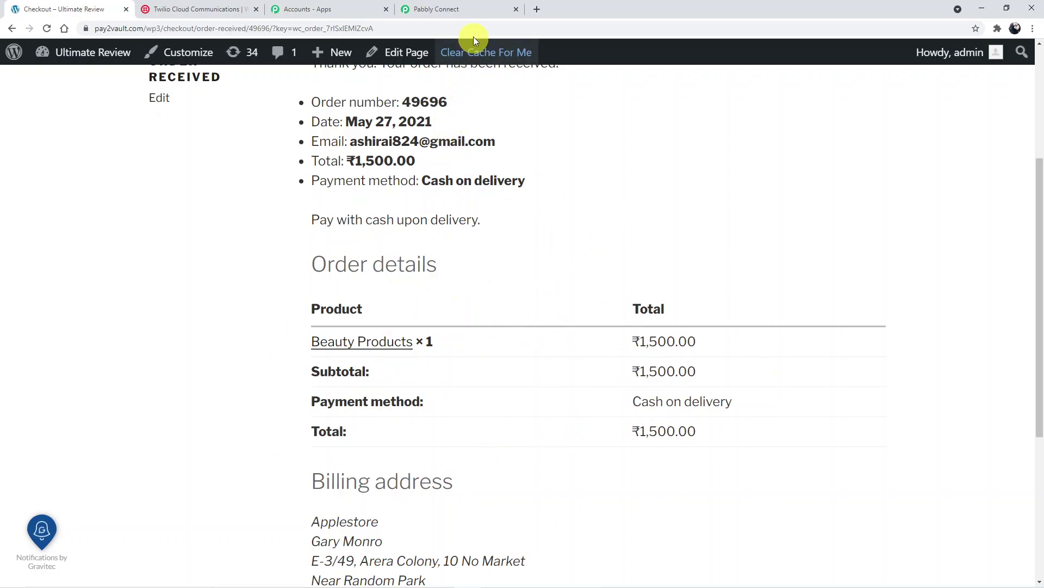
{"action": "left_click", "coordinate": [472, 5]}
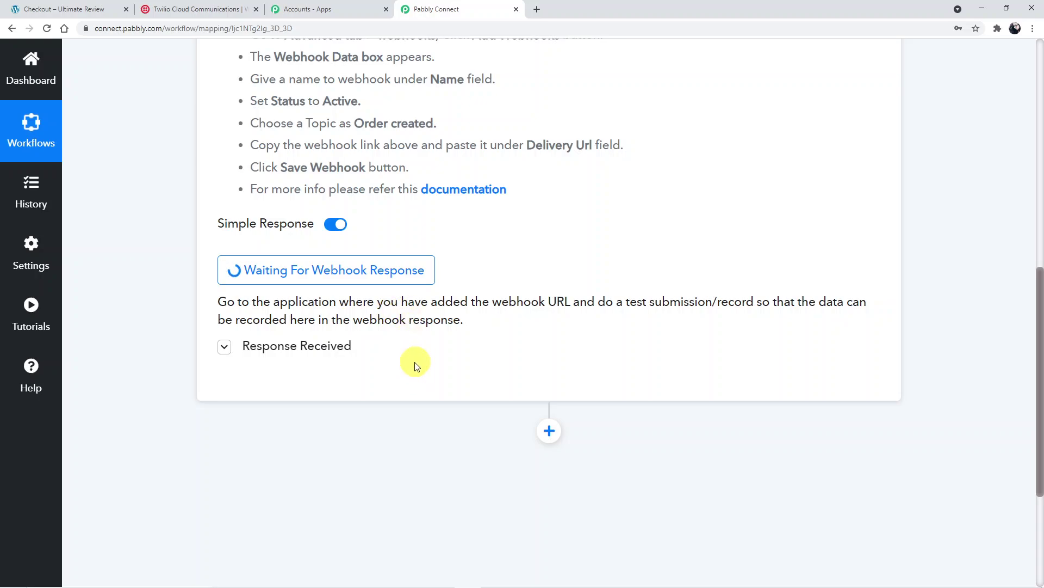
{"action": "scroll", "coordinate": [517, 337], "scroll_direction": "up", "scroll_amount": 1}
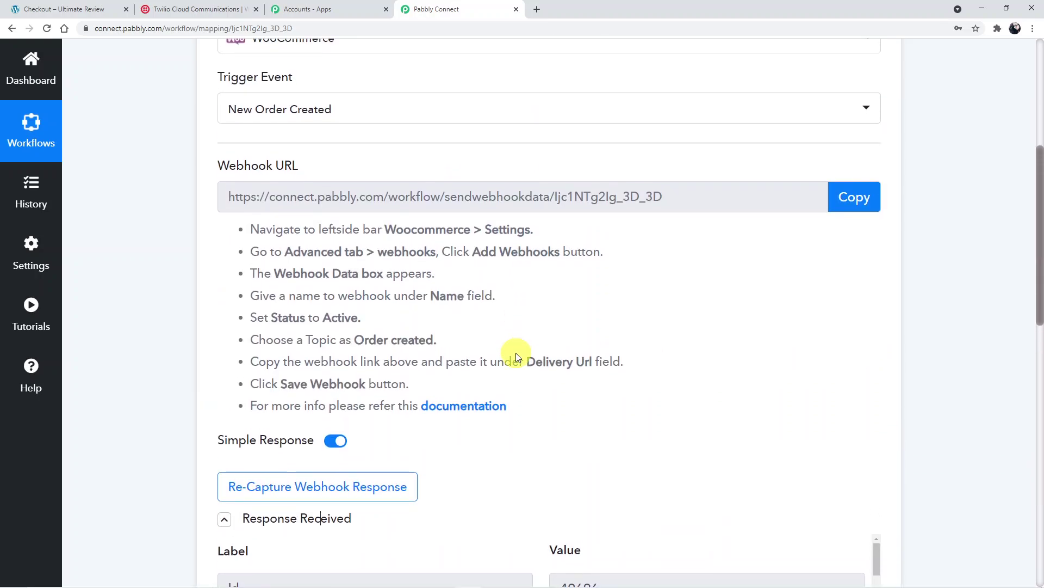
{"action": "scroll", "coordinate": [515, 354], "scroll_direction": "down", "scroll_amount": 5}
{"action": "scroll", "coordinate": [544, 310], "scroll_direction": "down", "scroll_amount": 2}
{"action": "scroll", "coordinate": [549, 293], "scroll_direction": "down", "scroll_amount": 1}
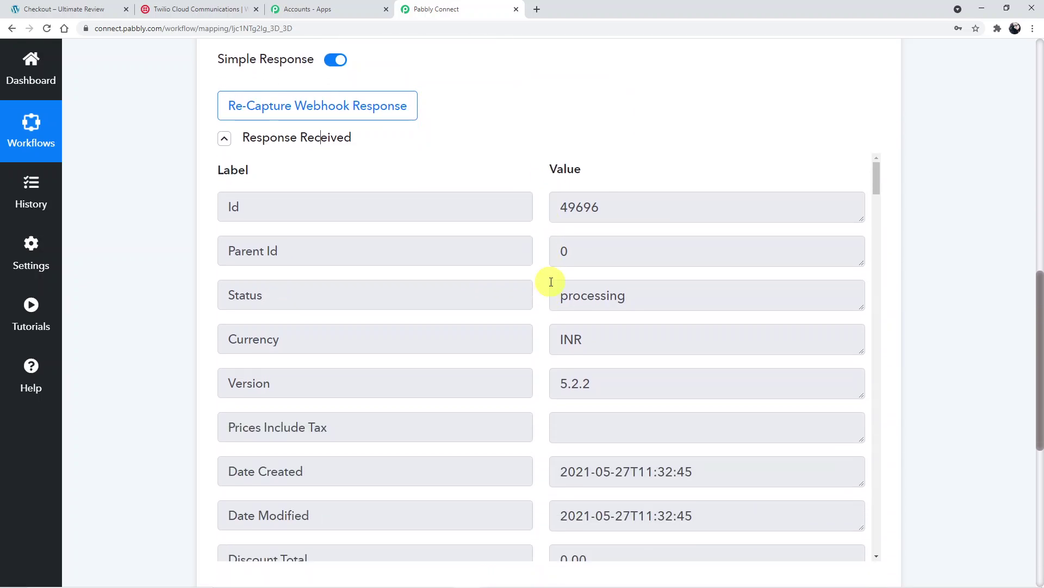
{"action": "scroll", "coordinate": [551, 282], "scroll_direction": "down", "scroll_amount": 3}
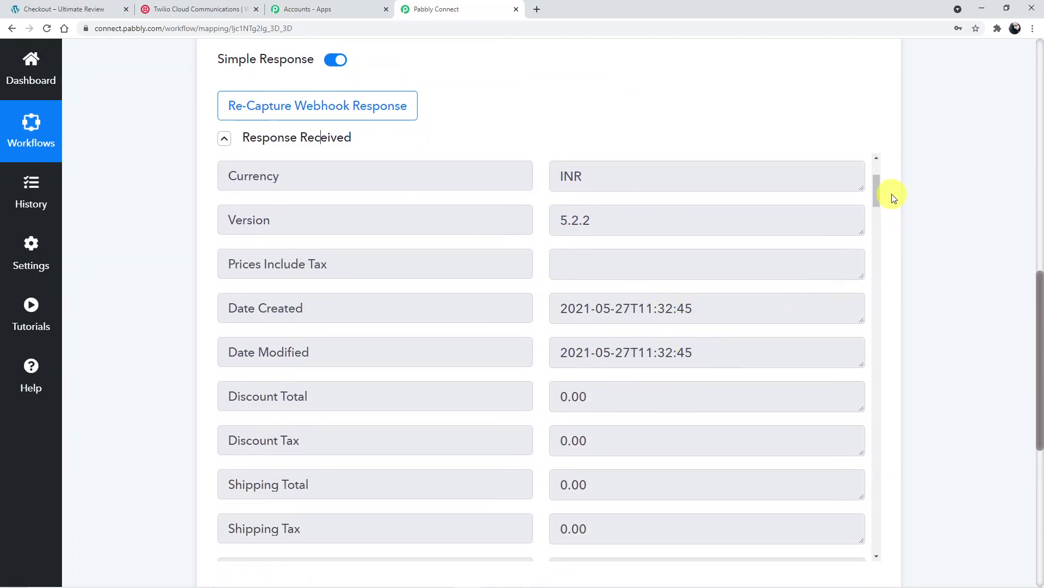
{"action": "left_click_drag", "start_coordinate": [877, 195], "coordinate": [888, 272]}
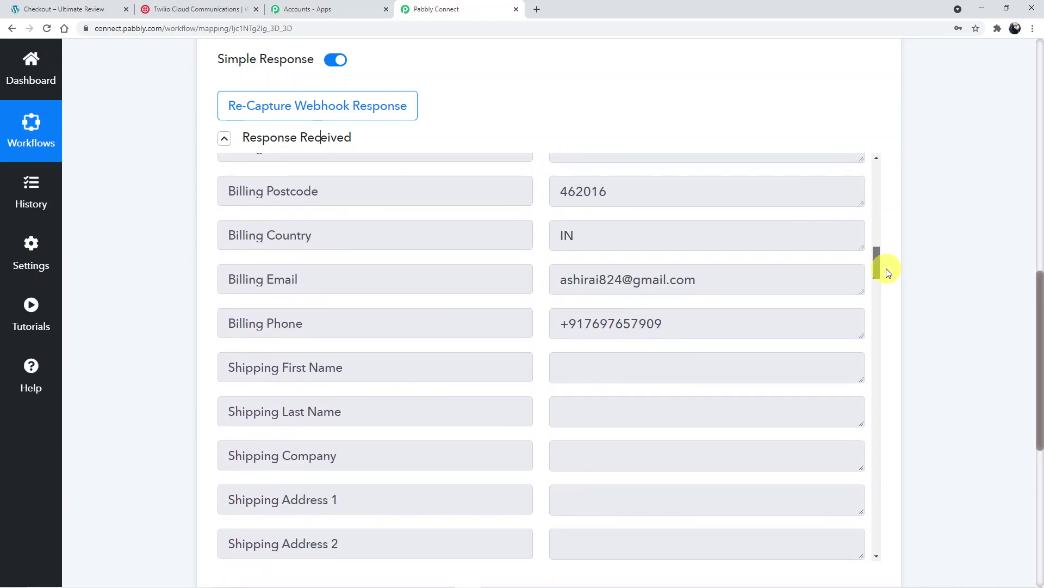
{"action": "scroll", "coordinate": [888, 272], "scroll_direction": "down", "scroll_amount": 2}
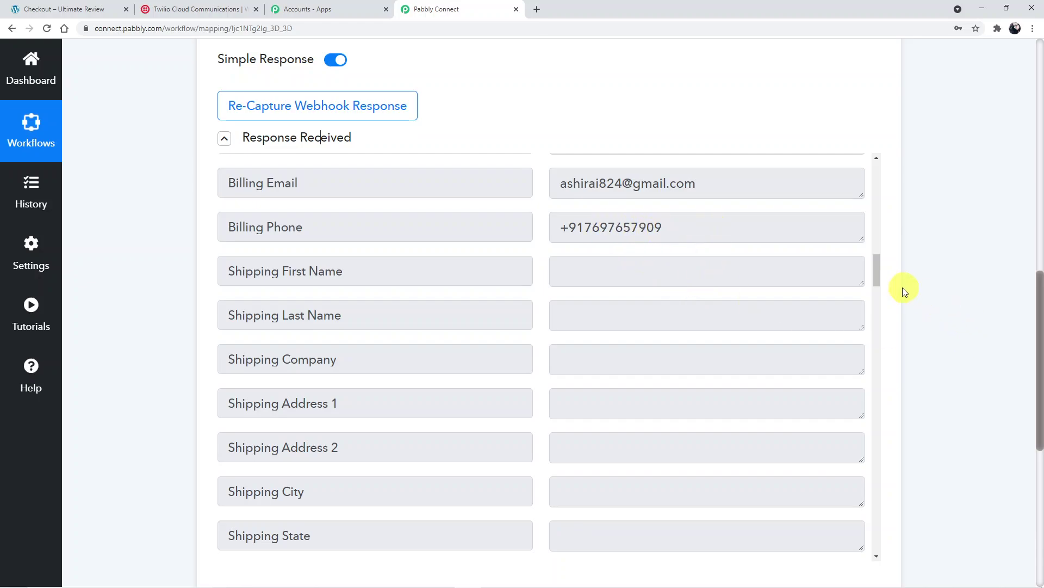
{"action": "left_click_drag", "start_coordinate": [880, 271], "coordinate": [893, 422]}
Add an action step below the WooCommerce trigger and choose Twilio as its app
{"action": "left_click_drag", "start_coordinate": [1040, 395], "coordinate": [1040, 474]}
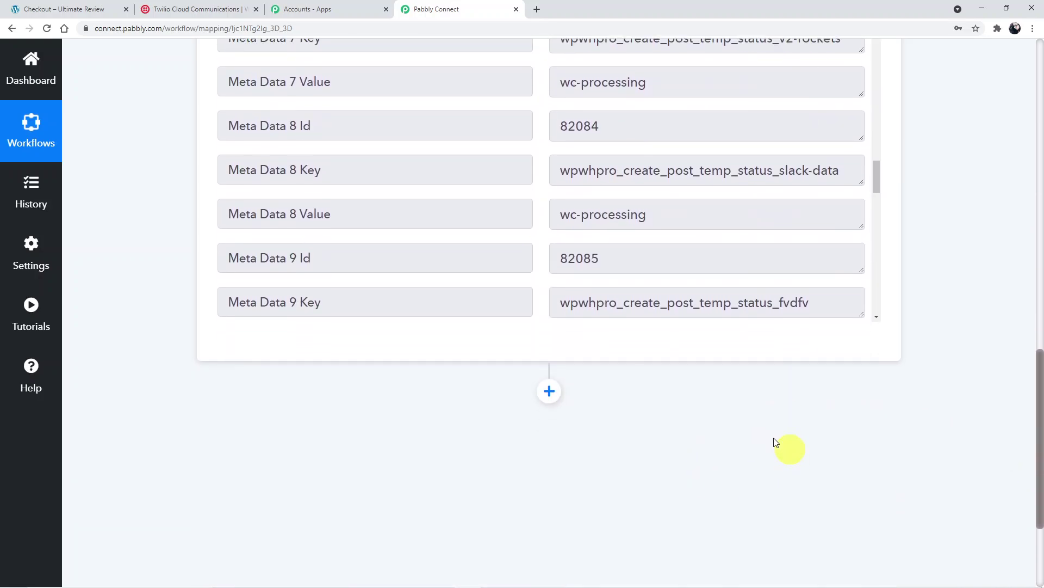
{"action": "left_click", "coordinate": [549, 389]}
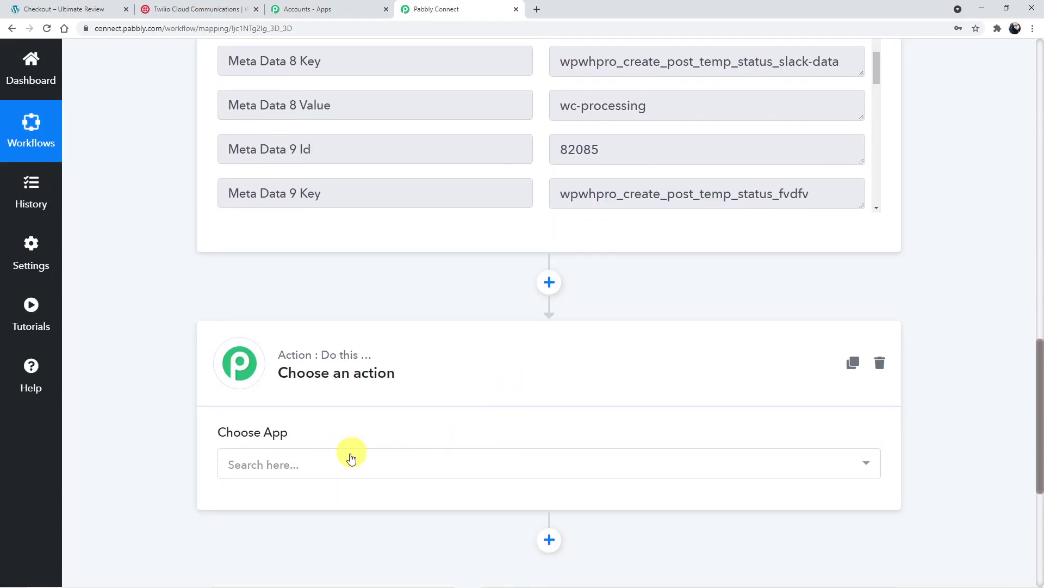
{"action": "left_click", "coordinate": [334, 467]}
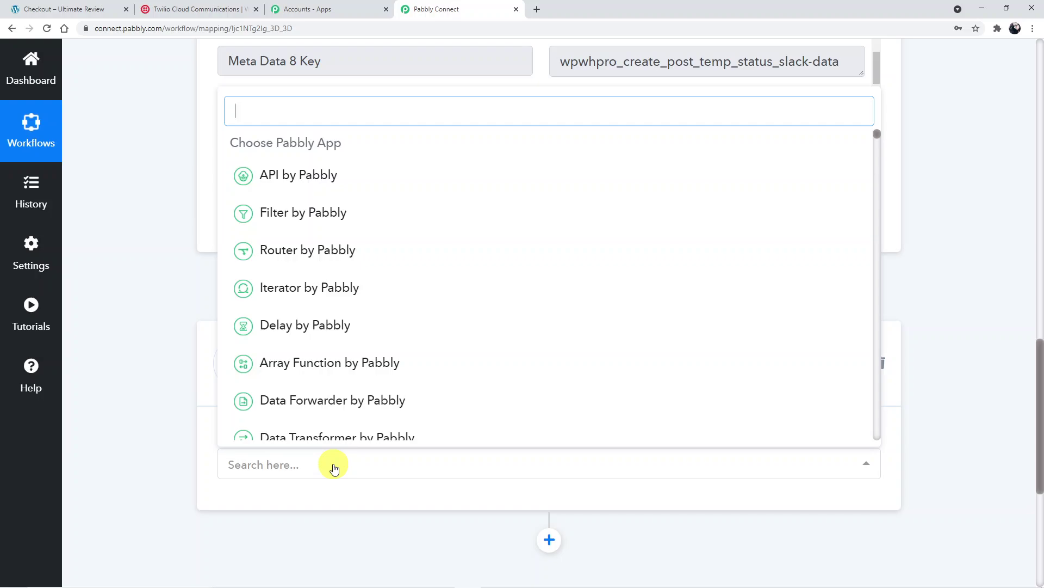
{"action": "type", "text": "Twili"}
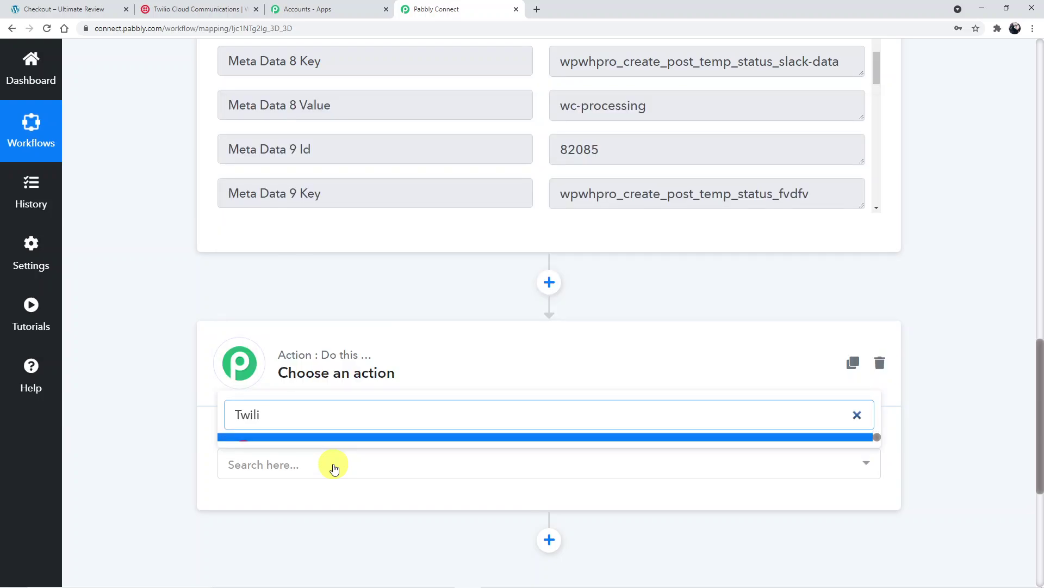
{"action": "scroll", "coordinate": [335, 469], "scroll_direction": "up", "scroll_amount": 1}
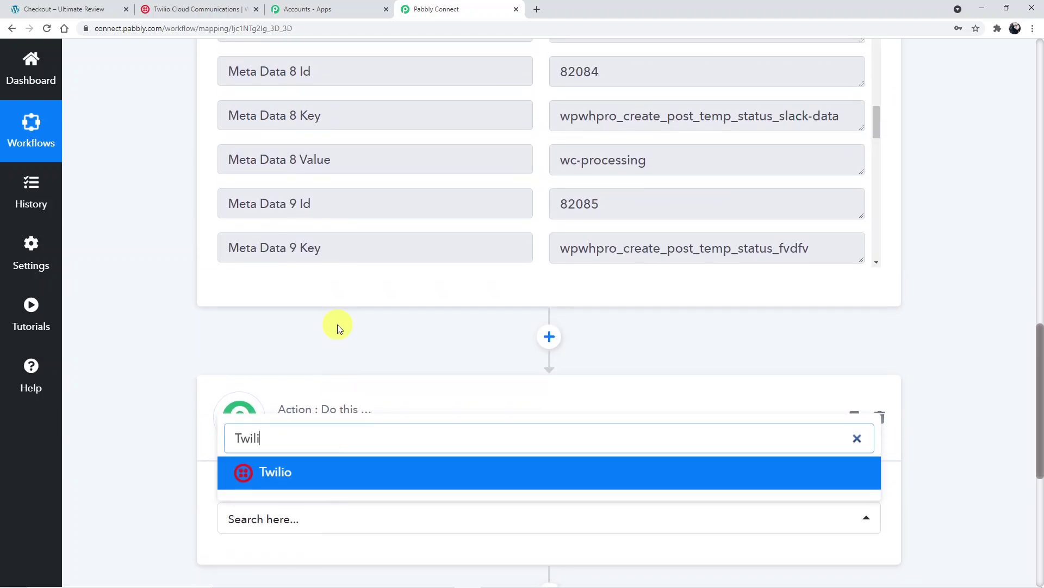
{"action": "left_click", "coordinate": [323, 478]}
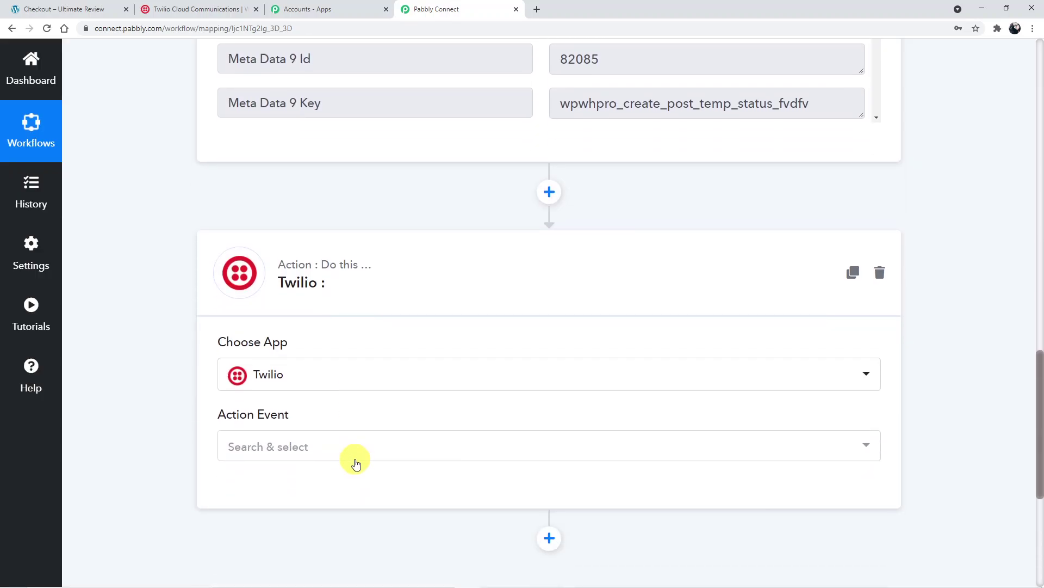
Set the Twilio action event to Send SMS Message and start a new Twilio account connection
{"action": "left_click", "coordinate": [235, 430]}
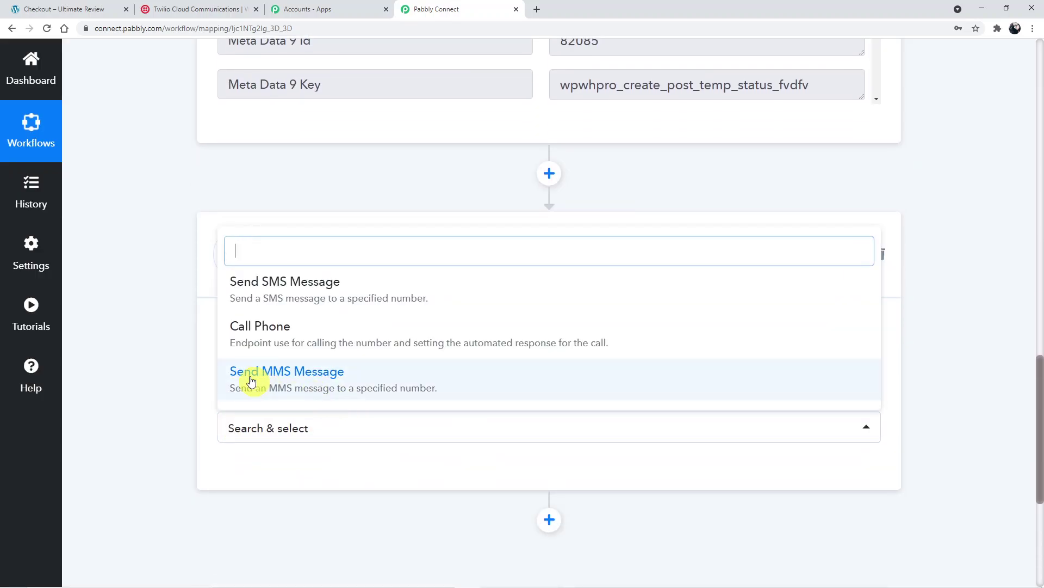
{"action": "left_click", "coordinate": [334, 290]}
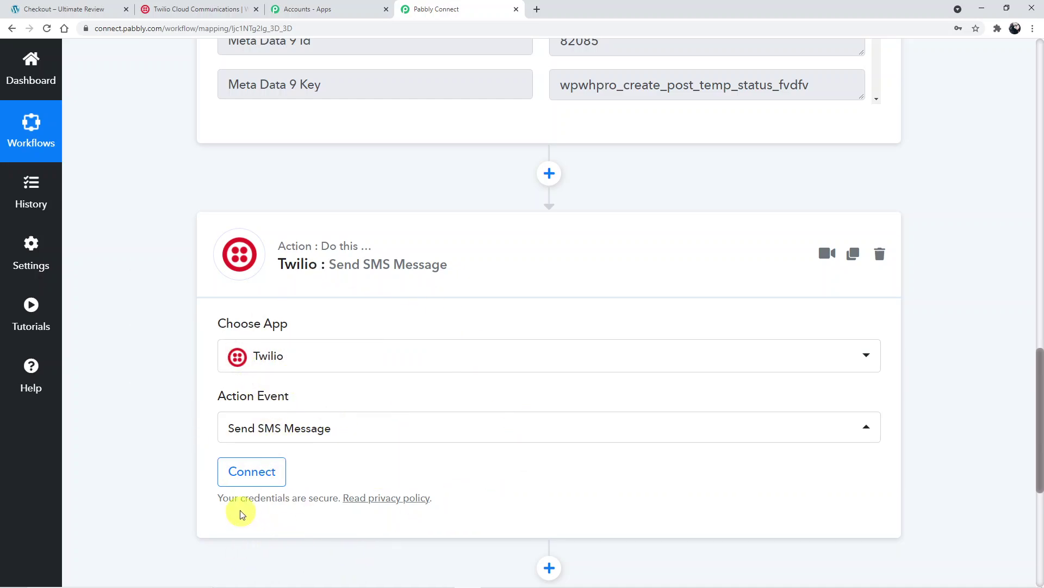
{"action": "left_click", "coordinate": [270, 483]}
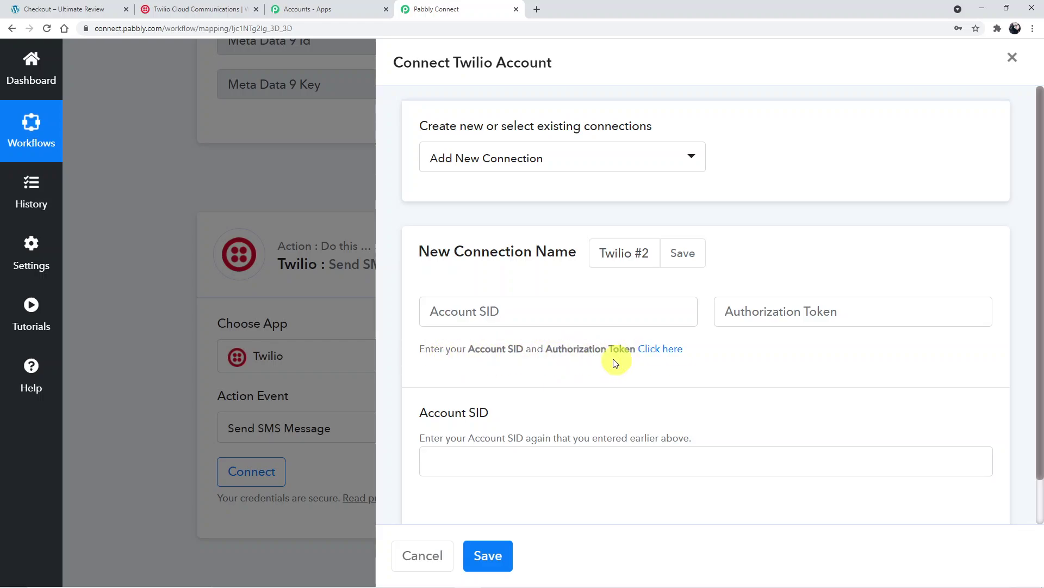
Copy the live Account SID from the Twilio console's API credentials into the Account SID field of the new Pabbly Connect connection
{"action": "left_click", "coordinate": [666, 354]}
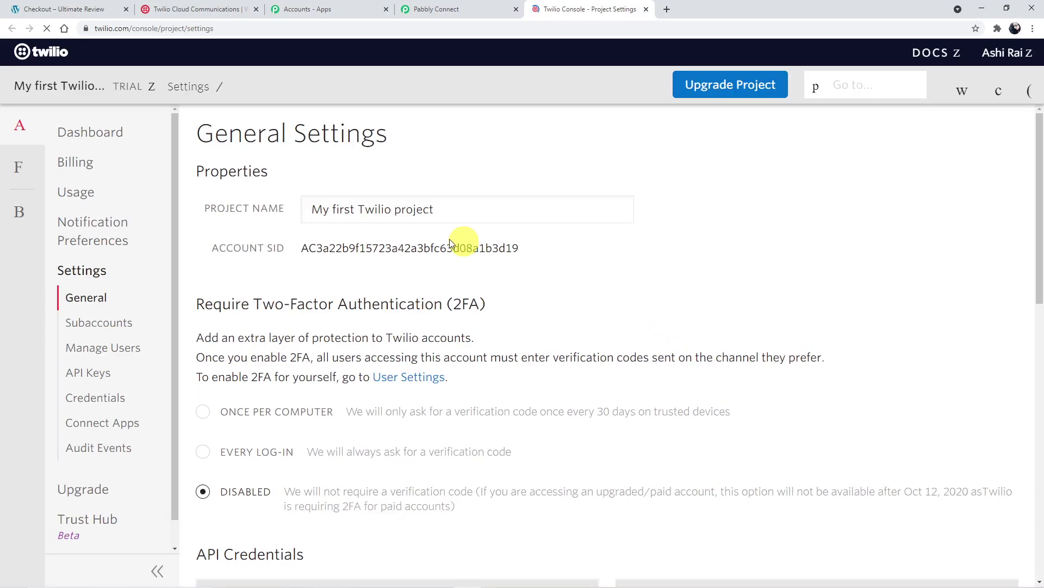
{"action": "scroll", "coordinate": [359, 283], "scroll_direction": "down", "scroll_amount": 1}
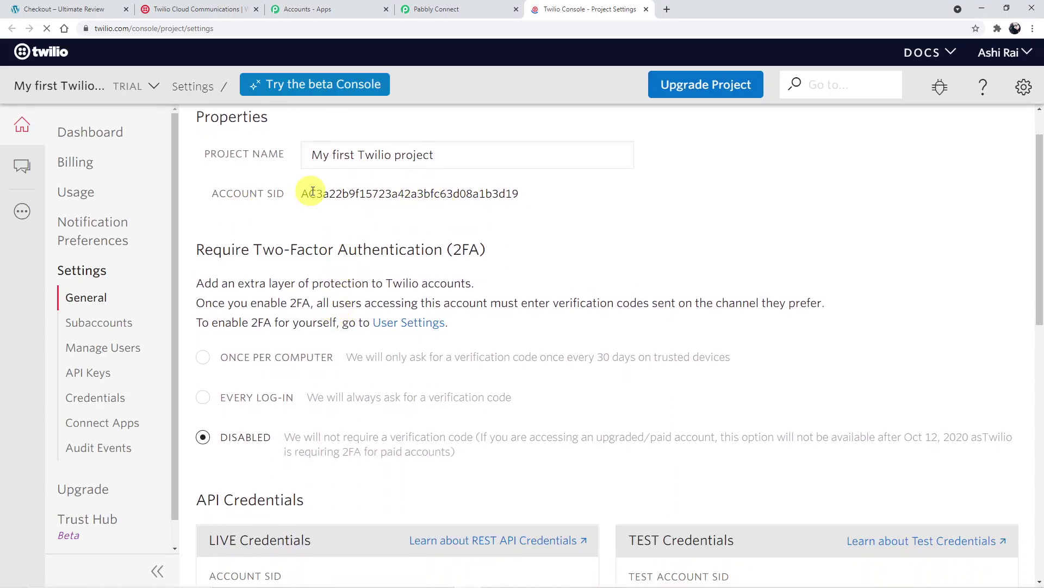
{"action": "scroll", "coordinate": [378, 243], "scroll_direction": "down", "scroll_amount": 3}
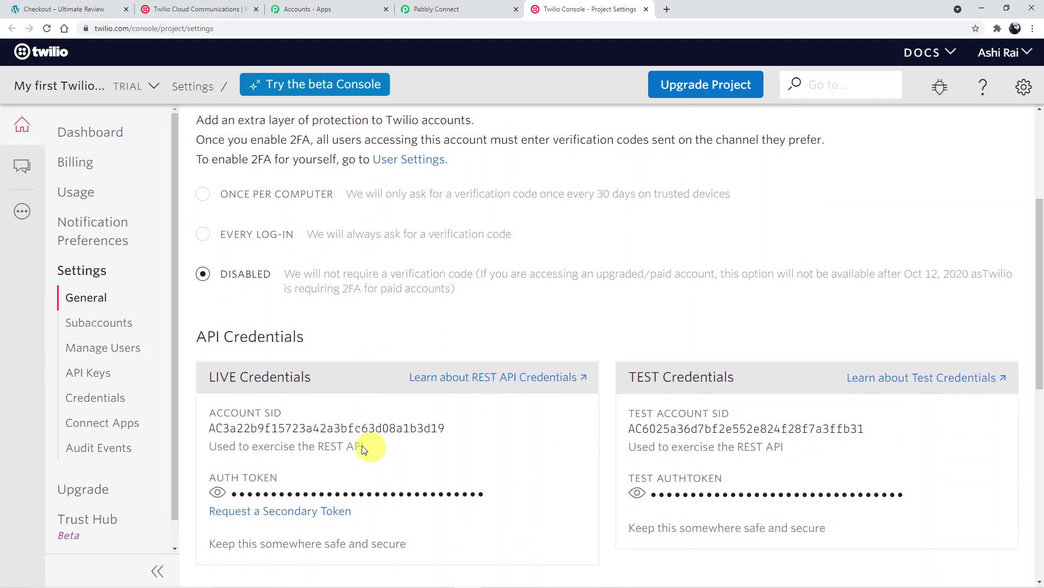
{"action": "scroll", "coordinate": [369, 436], "scroll_direction": "down", "scroll_amount": 1}
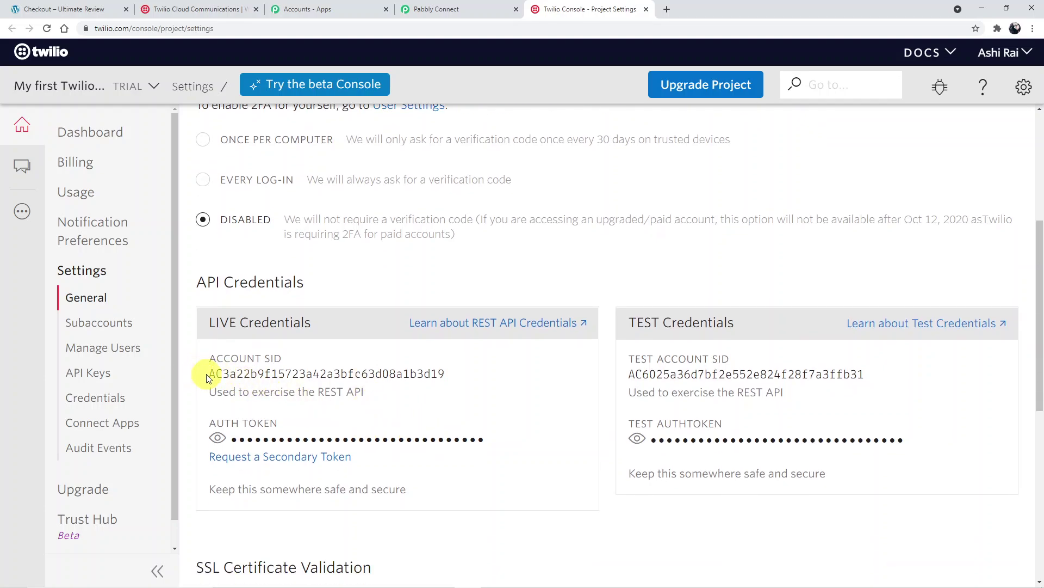
{"action": "left_click_drag", "start_coordinate": [208, 377], "coordinate": [459, 381]}
{"action": "key", "text": "ctrl+c"}
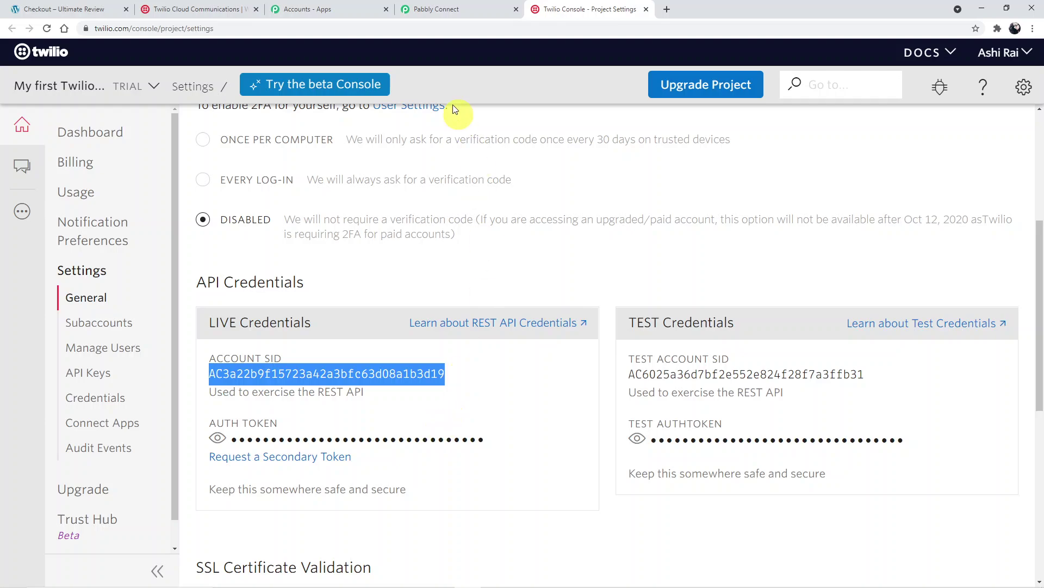
{"action": "left_click", "coordinate": [462, 13]}
{"action": "left_click", "coordinate": [451, 312]}
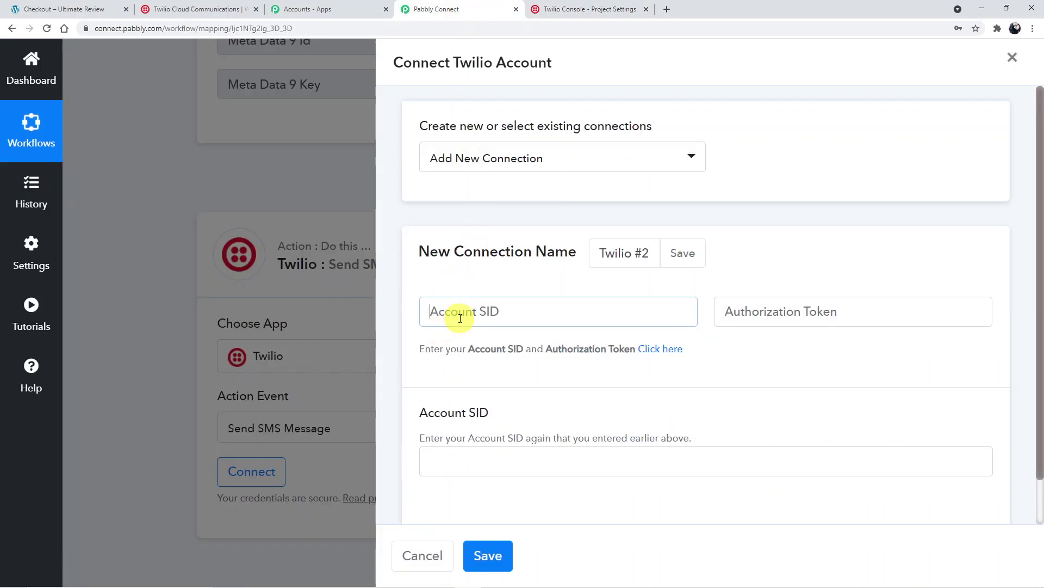
{"action": "key", "text": "ctrl+v"}
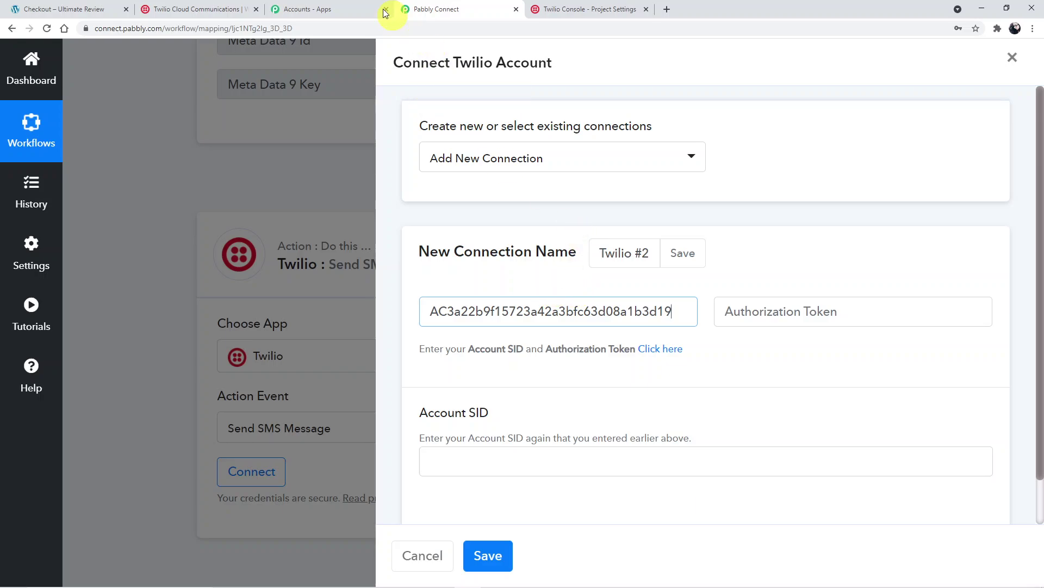
Reveal and copy the live auth token in the Twilio console, and paste it as the connection's Authorization Token in Pabbly Connect
{"action": "left_click", "coordinate": [577, 6]}
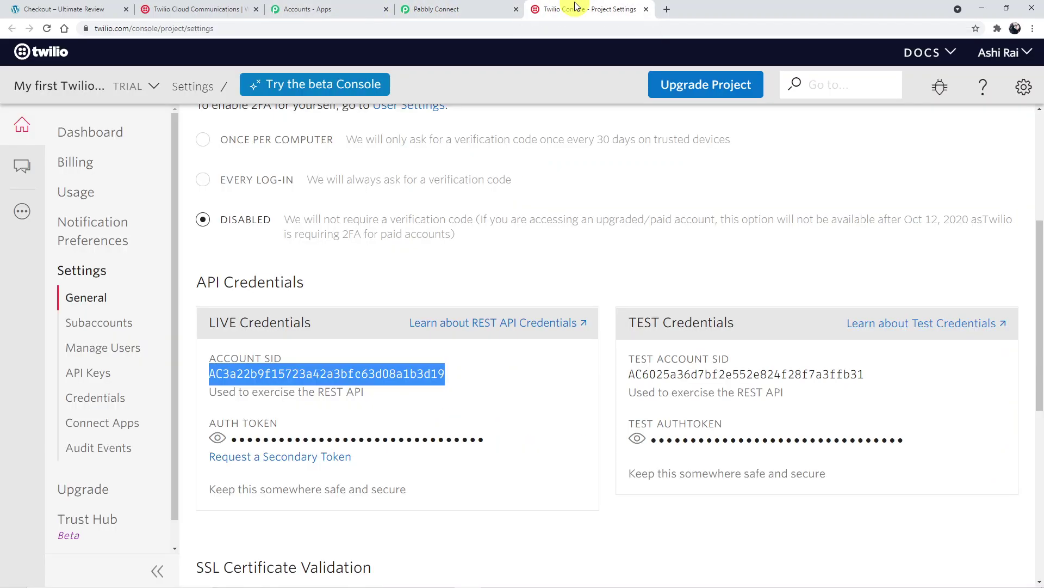
{"action": "left_click", "coordinate": [217, 438]}
{"action": "left_click_drag", "start_coordinate": [228, 442], "coordinate": [430, 447]}
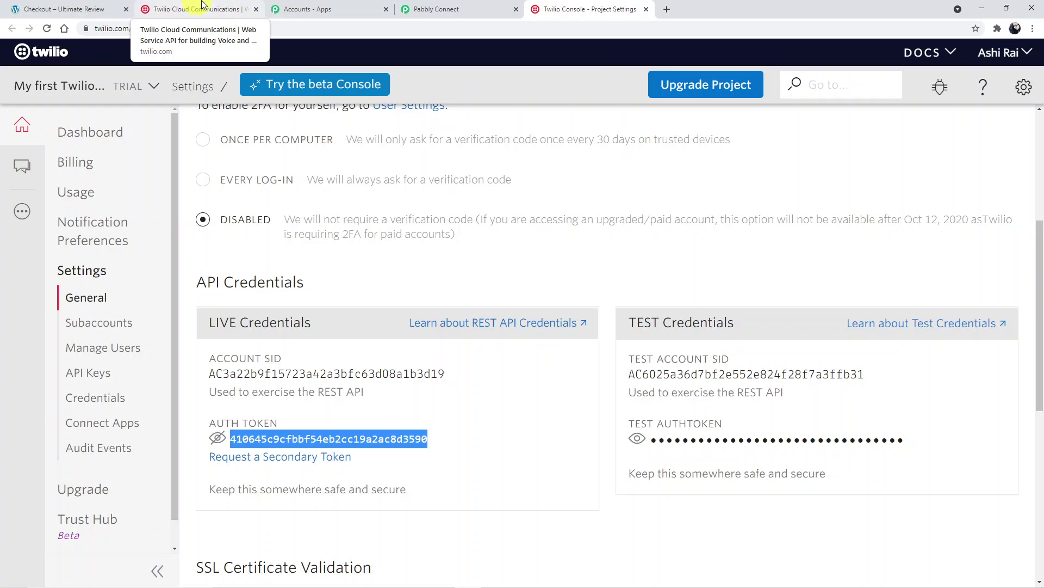
{"action": "left_click", "coordinate": [409, 9]}
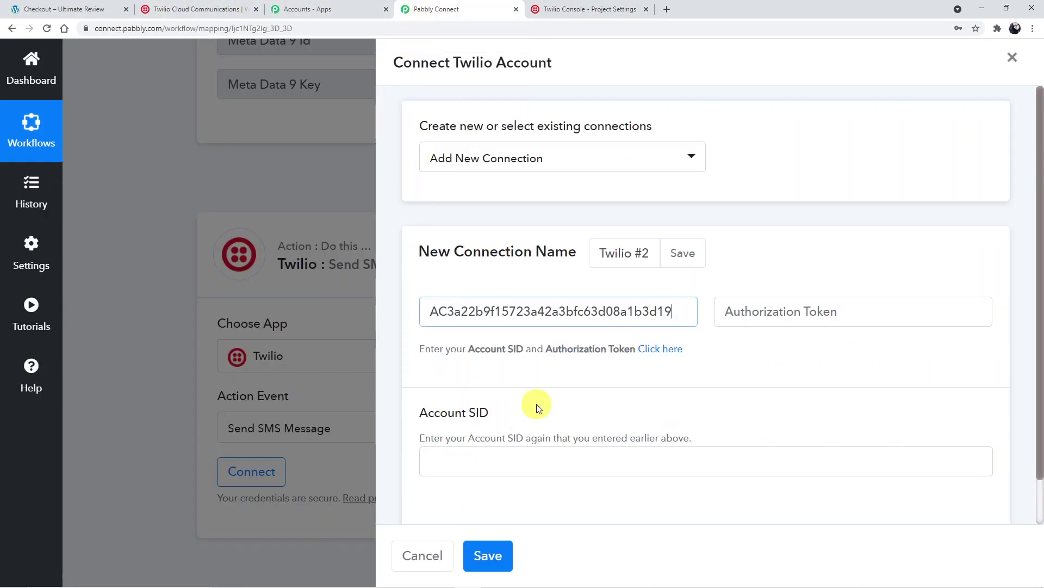
{"action": "left_click", "coordinate": [788, 311]}
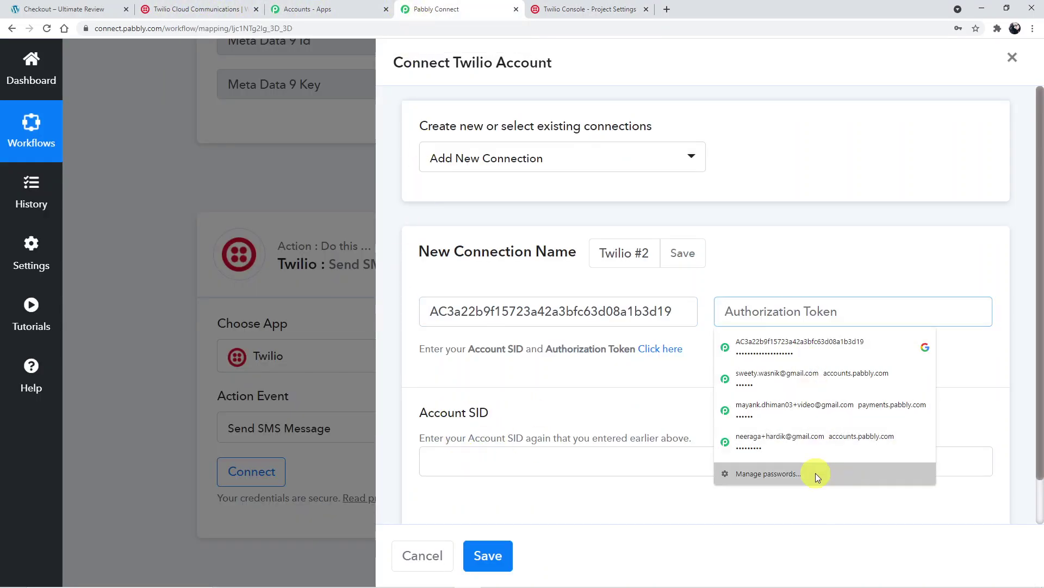
{"action": "key", "text": "ctrl+v"}
Repeat the Account SID in the second Account SID field and save the Twilio connection
{"action": "left_click", "coordinate": [498, 461]}
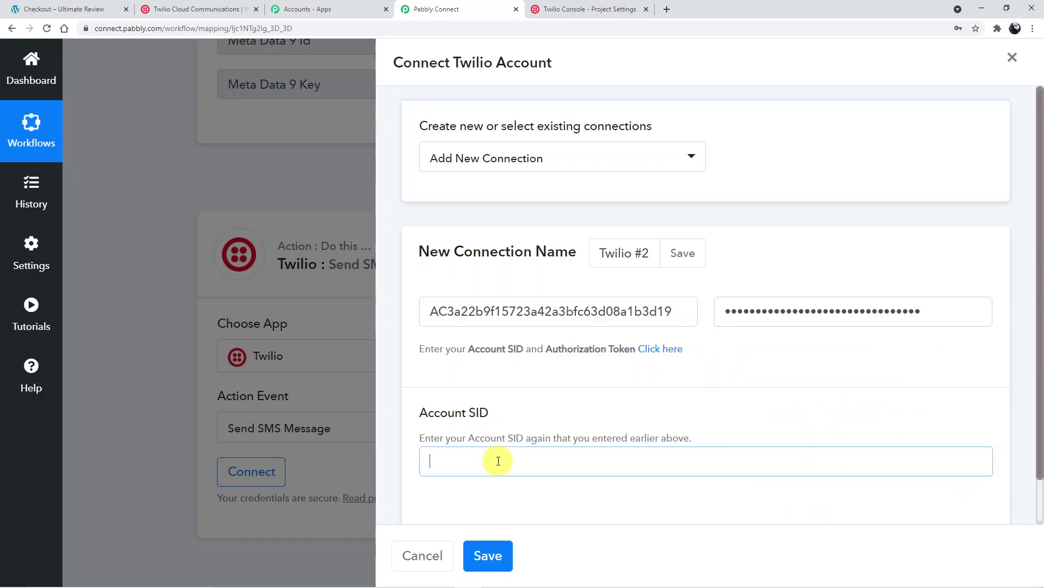
{"action": "left_click_drag", "start_coordinate": [430, 311], "coordinate": [674, 321]}
{"action": "key", "text": "ctrl+c"}
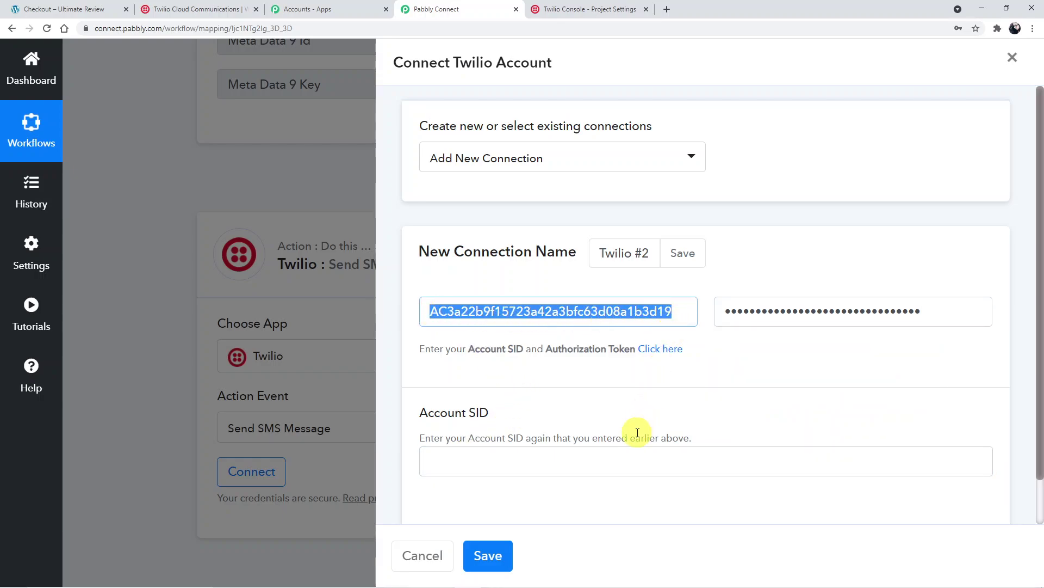
{"action": "left_click", "coordinate": [474, 460]}
{"action": "key", "text": "ctrl+v"}
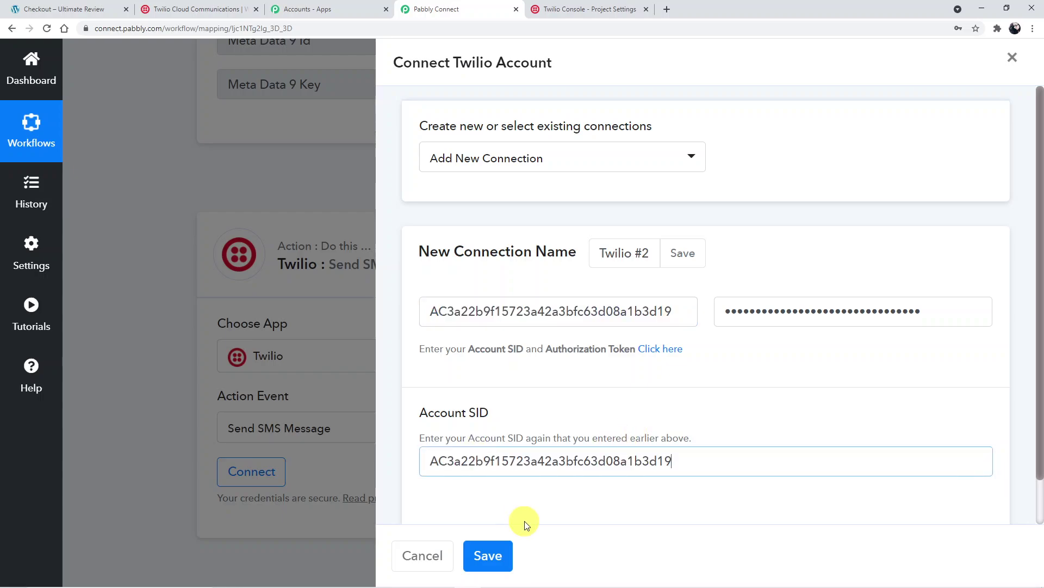
{"action": "left_click", "coordinate": [498, 555]}
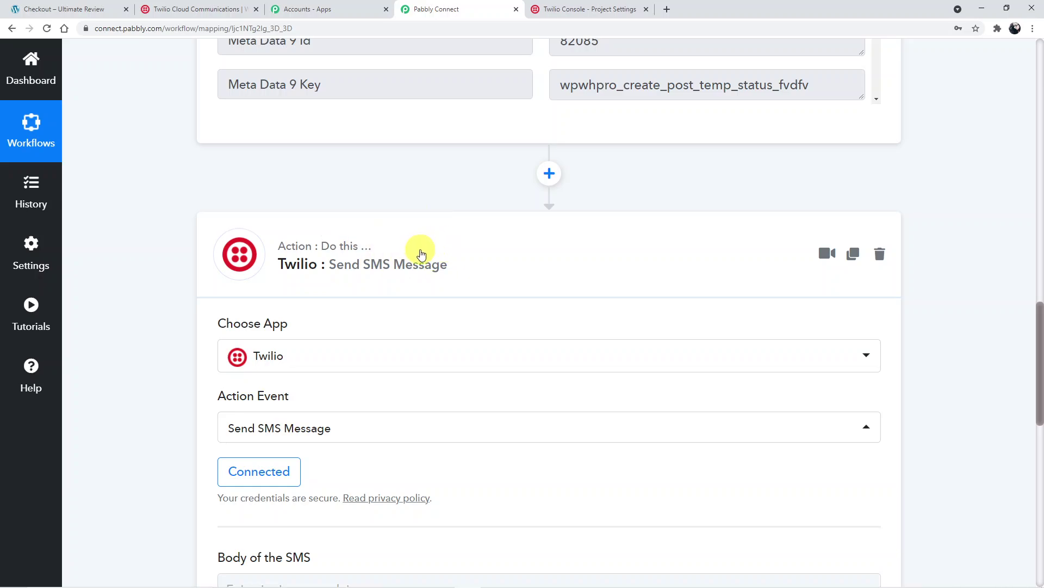
Begin the SMS body with "Thankyou", the mapped Billing First Name and Billing Last Name fields, and "for placing an order for"
{"action": "scroll", "coordinate": [434, 224], "scroll_direction": "down", "scroll_amount": 2}
{"action": "scroll", "coordinate": [402, 228], "scroll_direction": "down", "scroll_amount": 2}
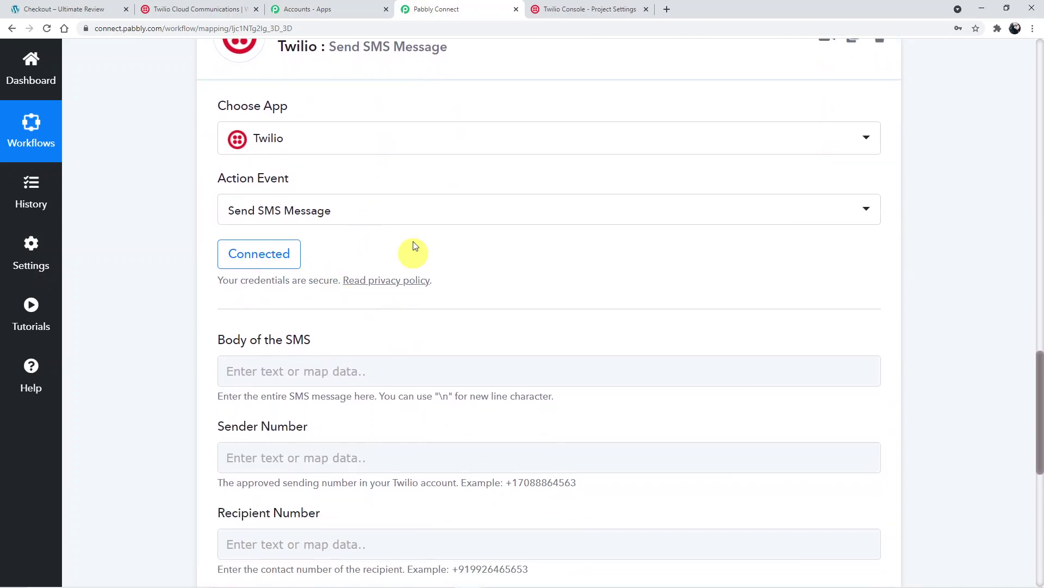
{"action": "scroll", "coordinate": [452, 242], "scroll_direction": "down", "scroll_amount": 2}
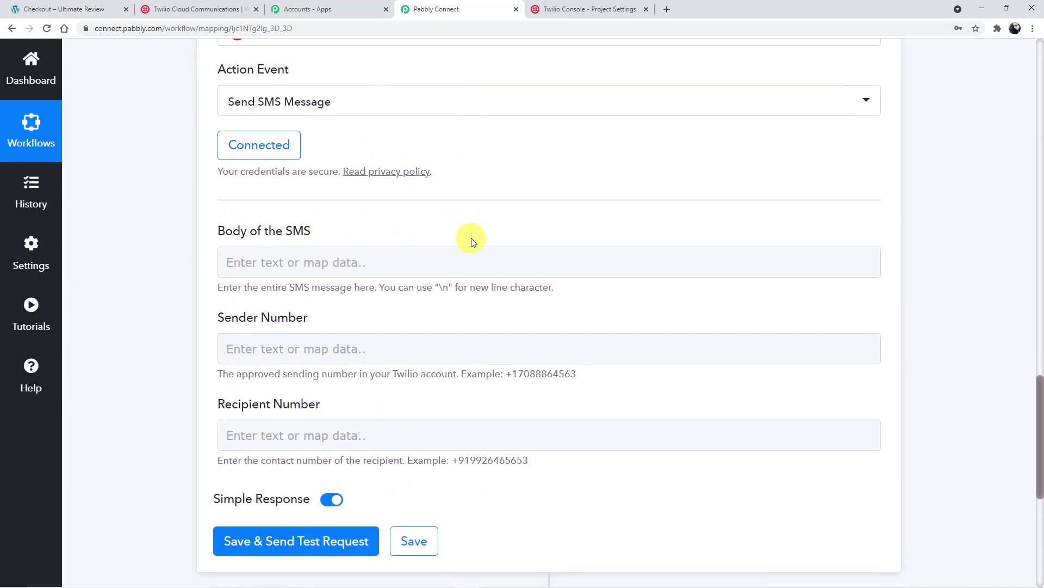
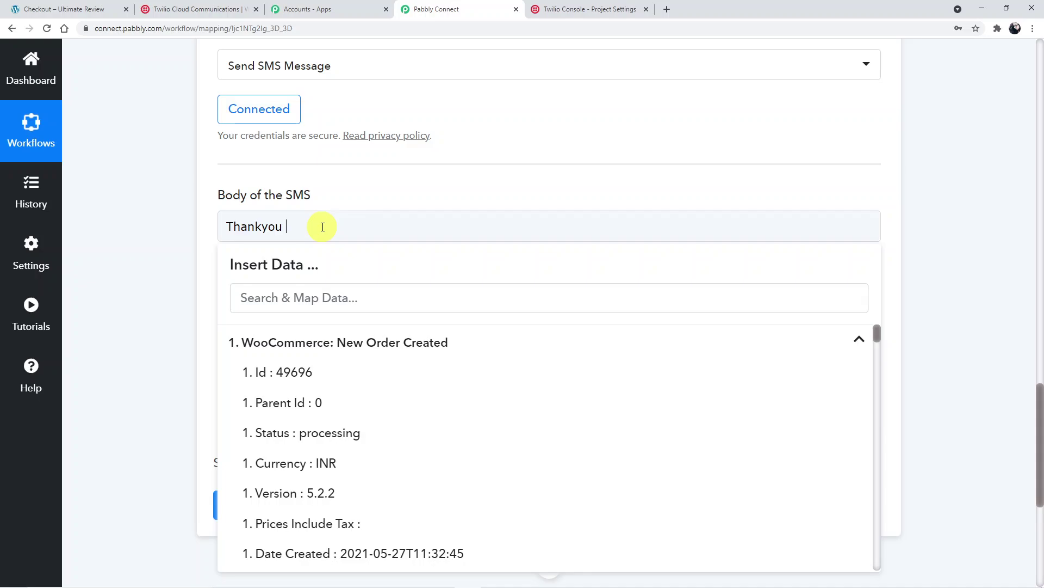
{"action": "scroll", "coordinate": [373, 459], "scroll_direction": "down", "scroll_amount": 5}
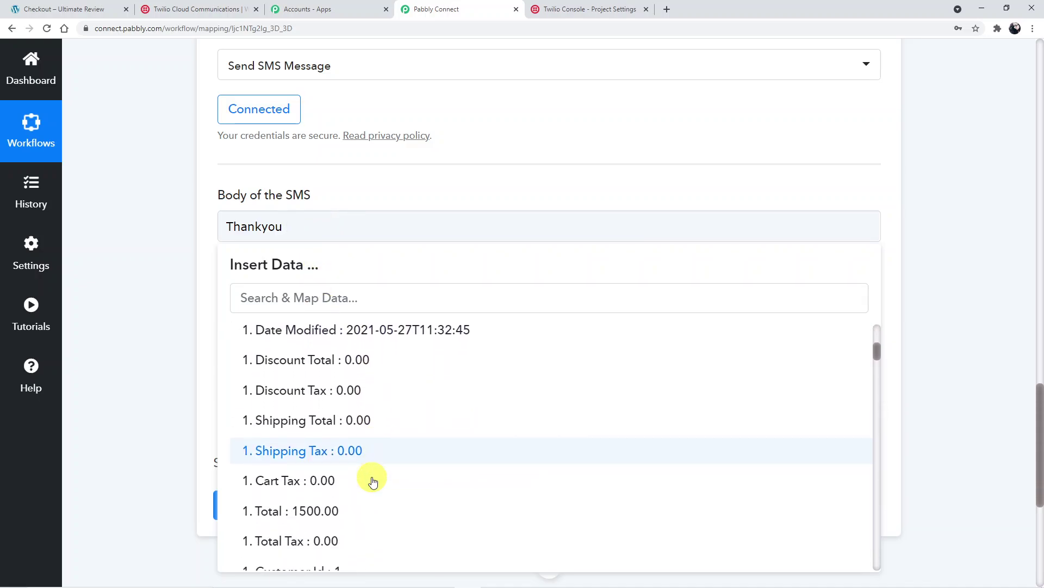
{"action": "scroll", "coordinate": [374, 482], "scroll_direction": "down", "scroll_amount": 5}
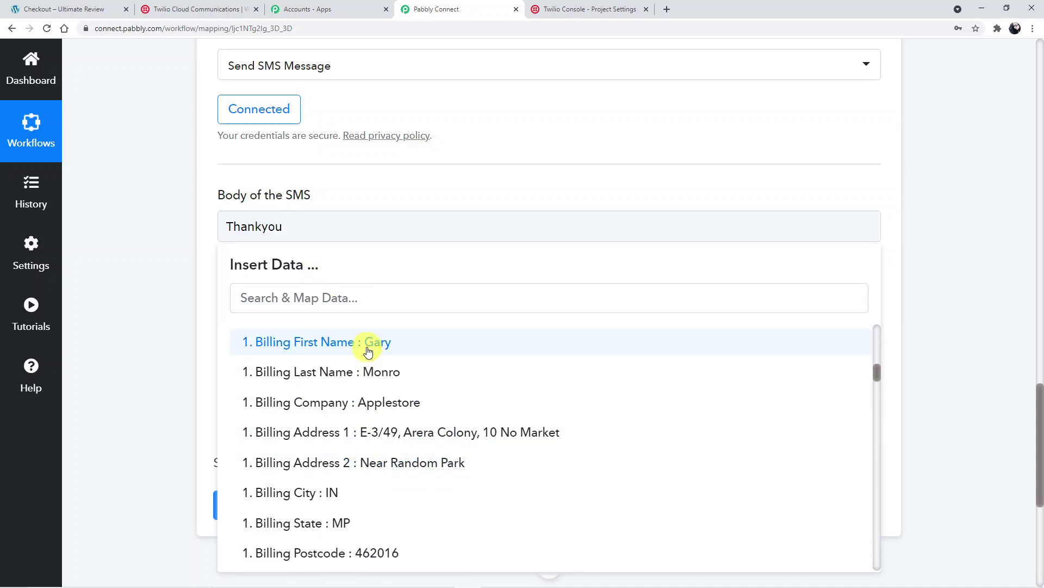
{"action": "left_click", "coordinate": [369, 351]}
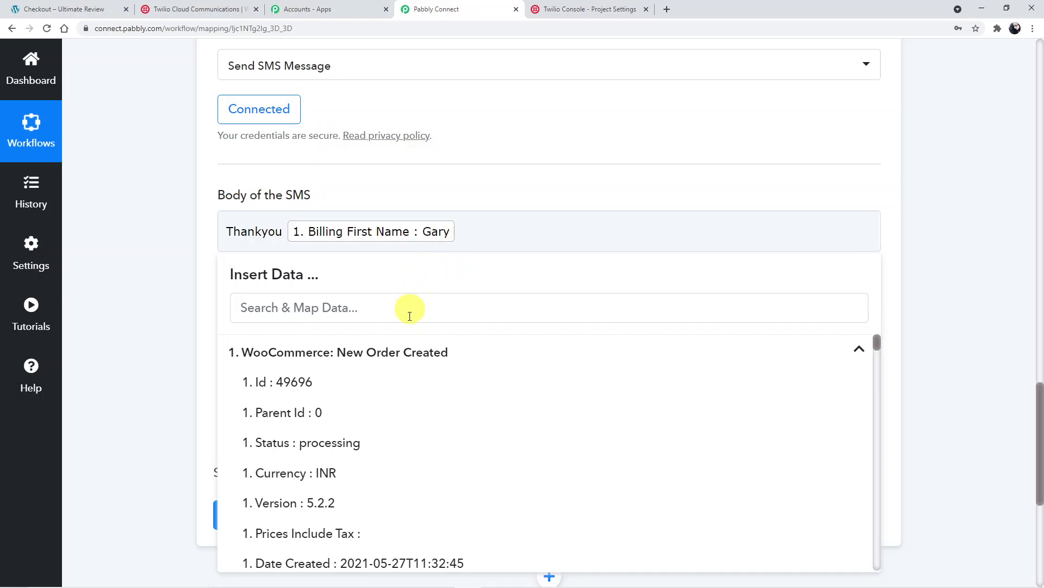
{"action": "scroll", "coordinate": [387, 412], "scroll_direction": "down", "scroll_amount": 3}
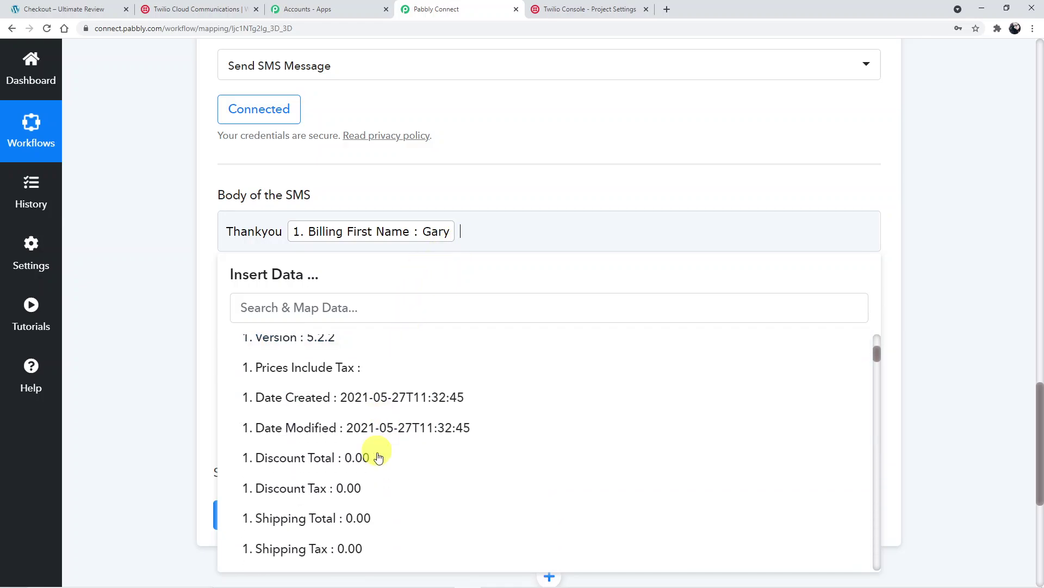
{"action": "scroll", "coordinate": [378, 458], "scroll_direction": "down", "scroll_amount": 5}
{"action": "left_click", "coordinate": [370, 490]}
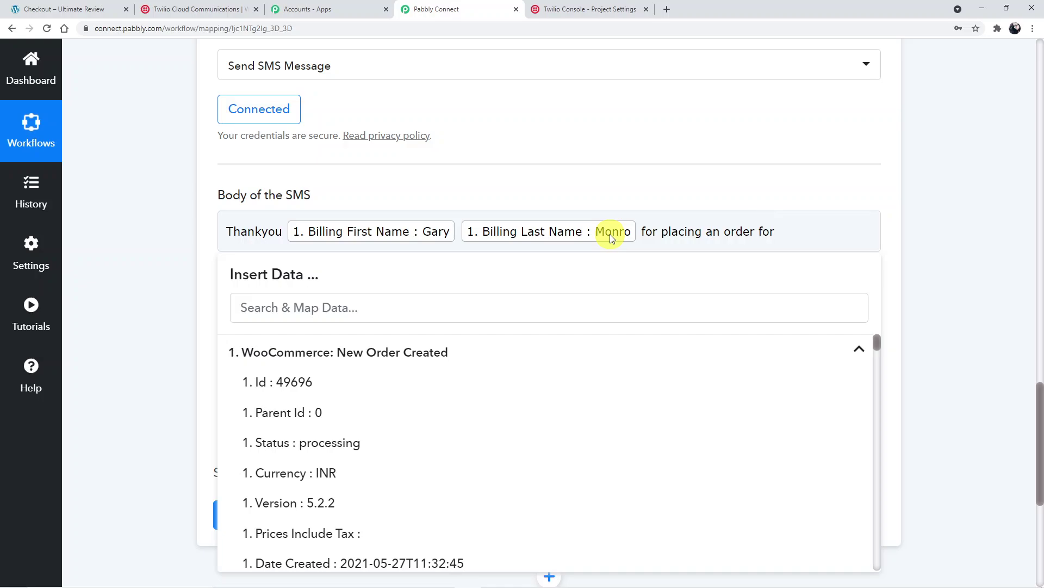
Search the order data for "name", and add the Line Items 0 Name field followed by "worth" to the SMS body
{"action": "scroll", "coordinate": [415, 406], "scroll_direction": "down", "scroll_amount": 7}
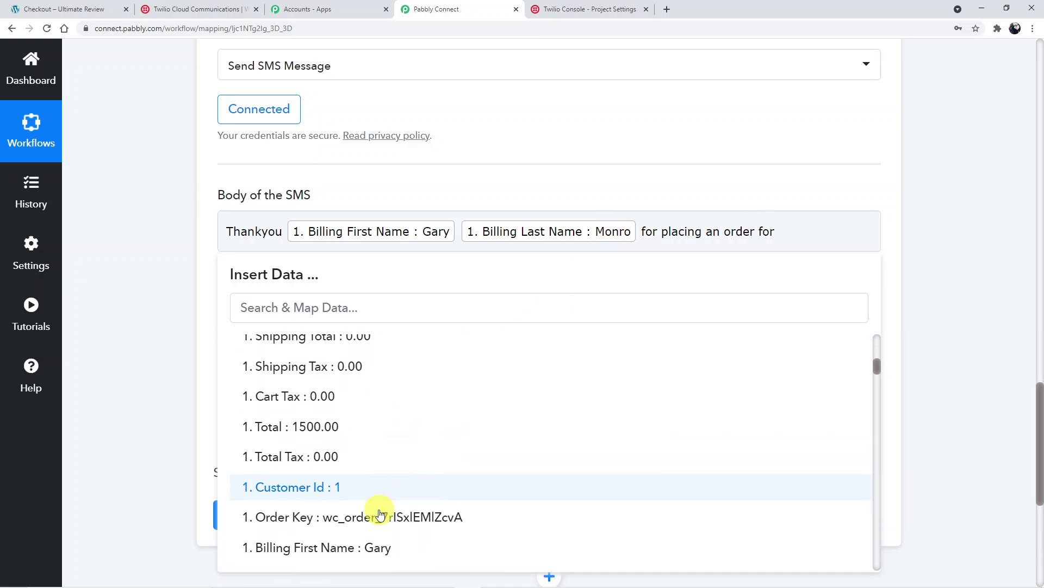
{"action": "scroll", "coordinate": [380, 515], "scroll_direction": "down", "scroll_amount": 4}
{"action": "left_click", "coordinate": [314, 306]}
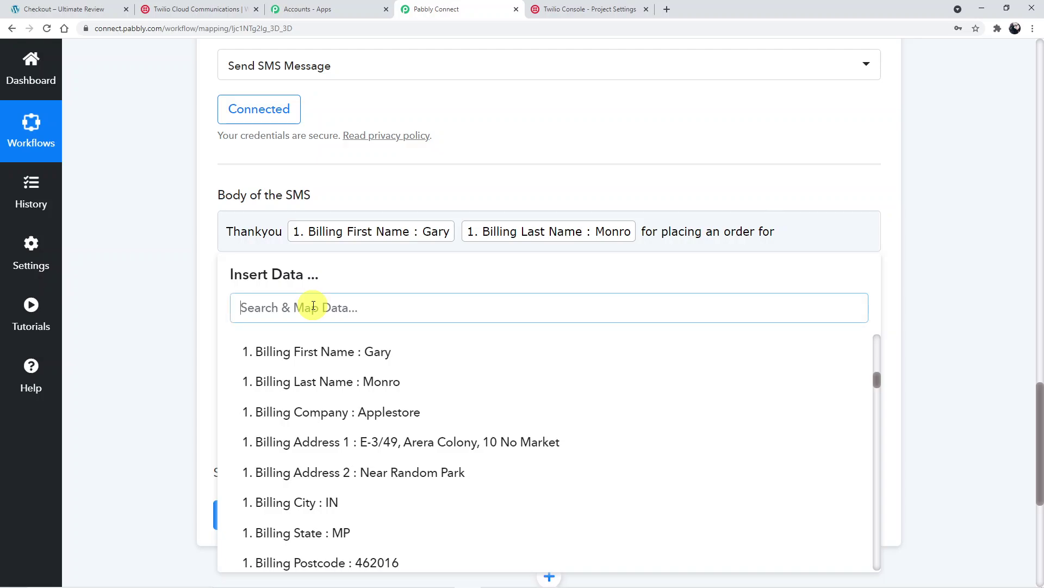
{"action": "type", "text": "i"}
{"action": "key", "text": "BackSpace"}
{"action": "type", "text": "n"}
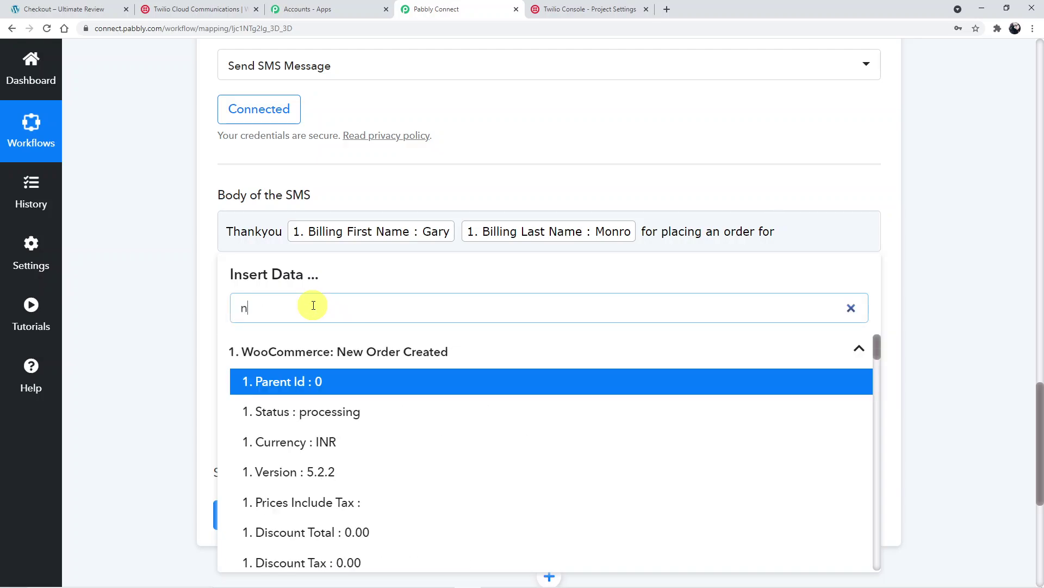
{"action": "type", "text": "ame"}
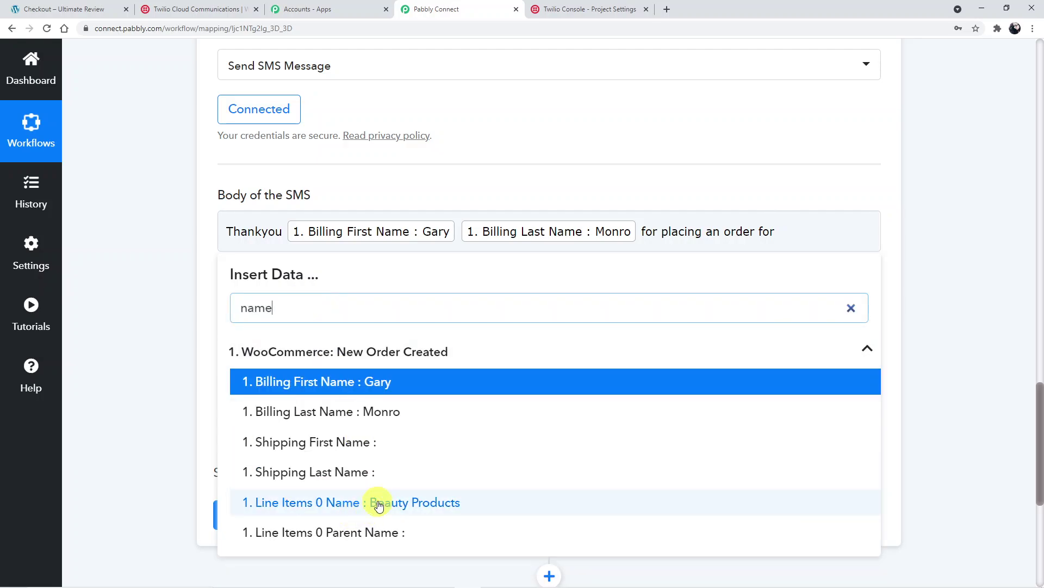
{"action": "left_click", "coordinate": [369, 501]}
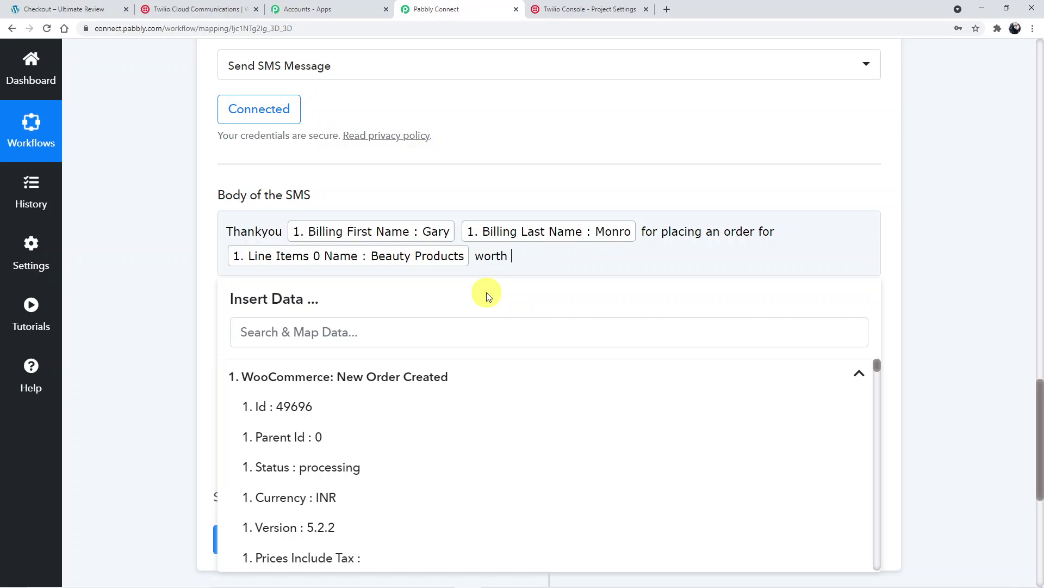
Search the order data for "sym" and map the Currency Symbol field after "worth" in the SMS body
{"action": "left_click", "coordinate": [479, 329]}
{"action": "type", "text": "c"}
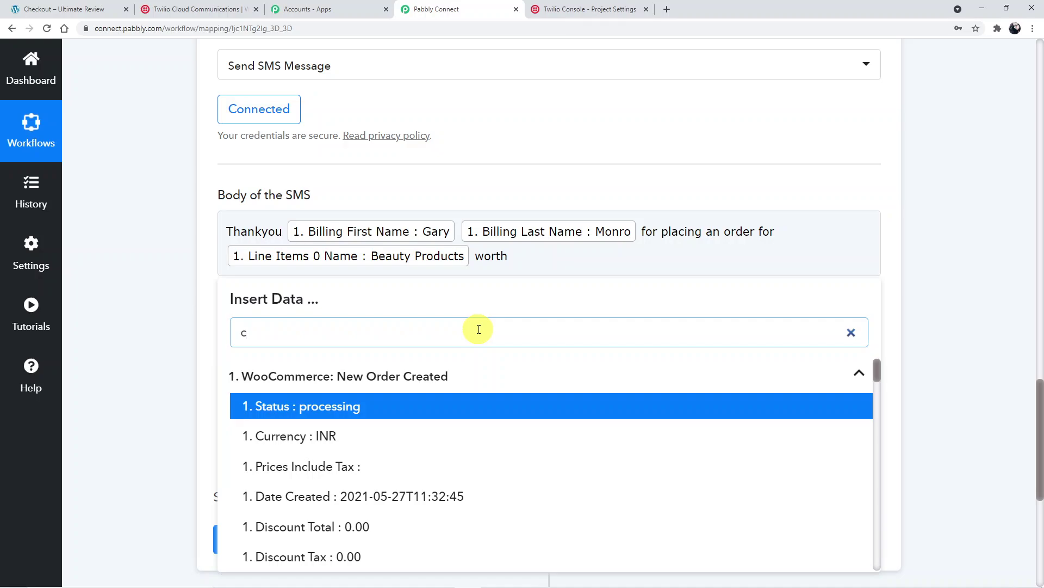
{"action": "key", "text": "BackSpace"}
{"action": "type", "text": "s"}
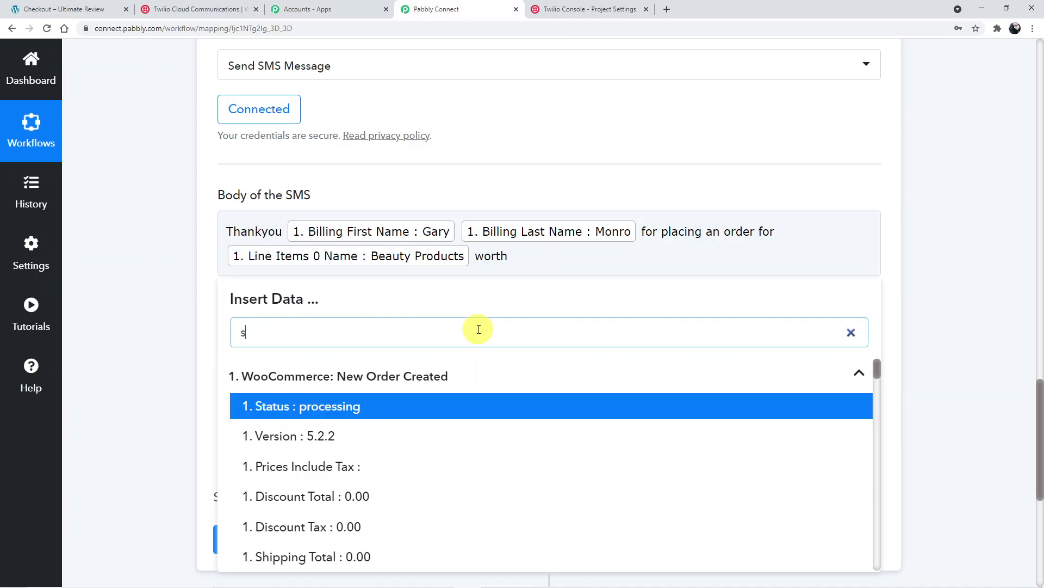
{"action": "type", "text": "ym"}
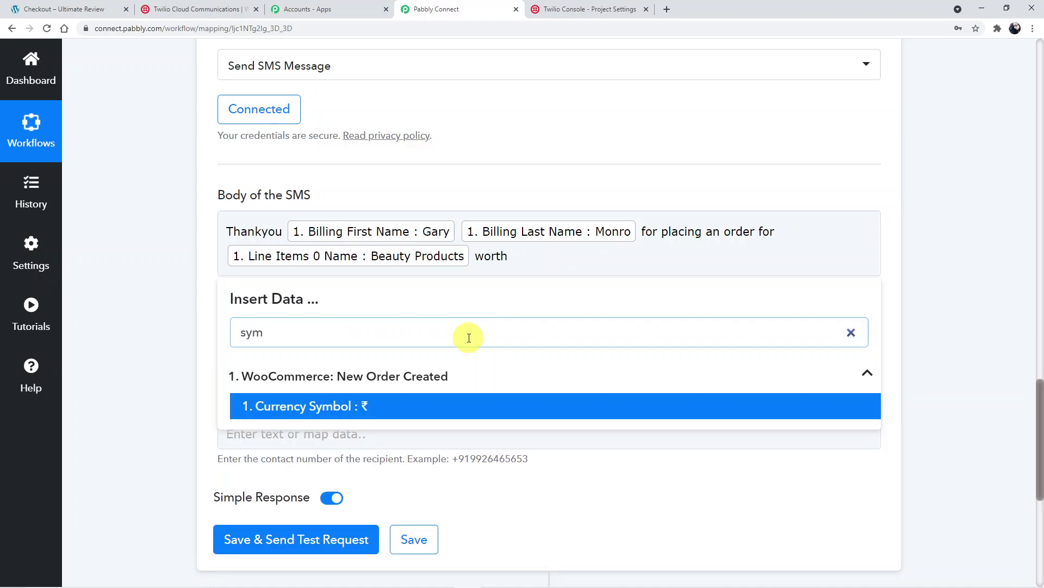
{"action": "left_click", "coordinate": [408, 405]}
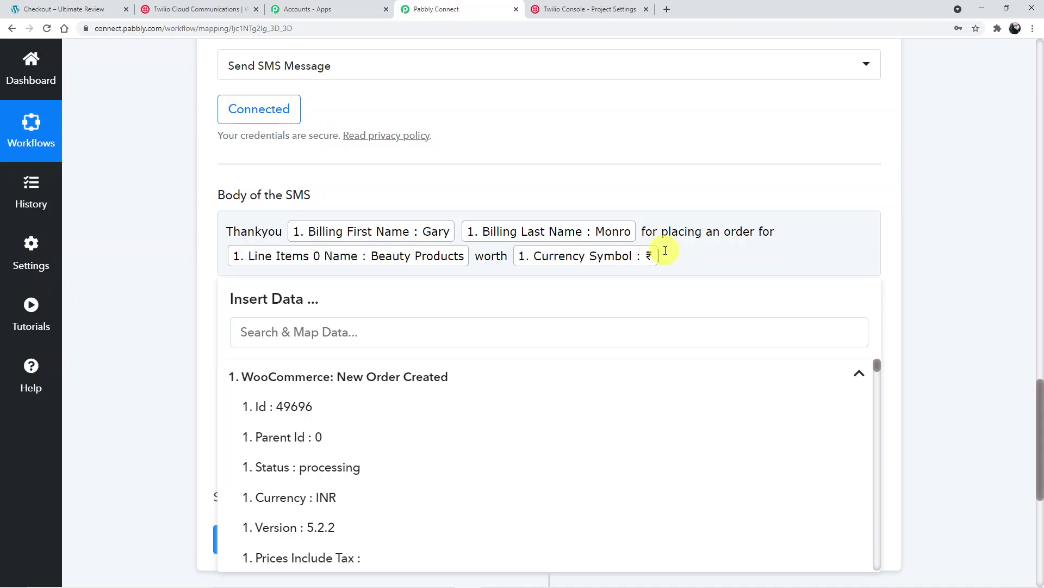
Search the order data for "line" and look through the Line Items fields
{"action": "left_click", "coordinate": [542, 325]}
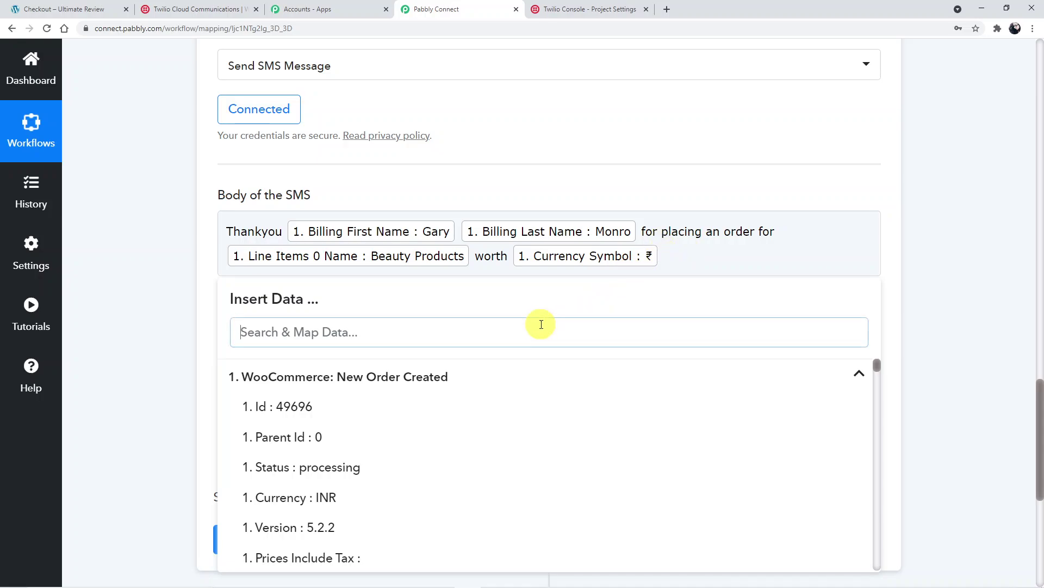
{"action": "type", "text": "line"}
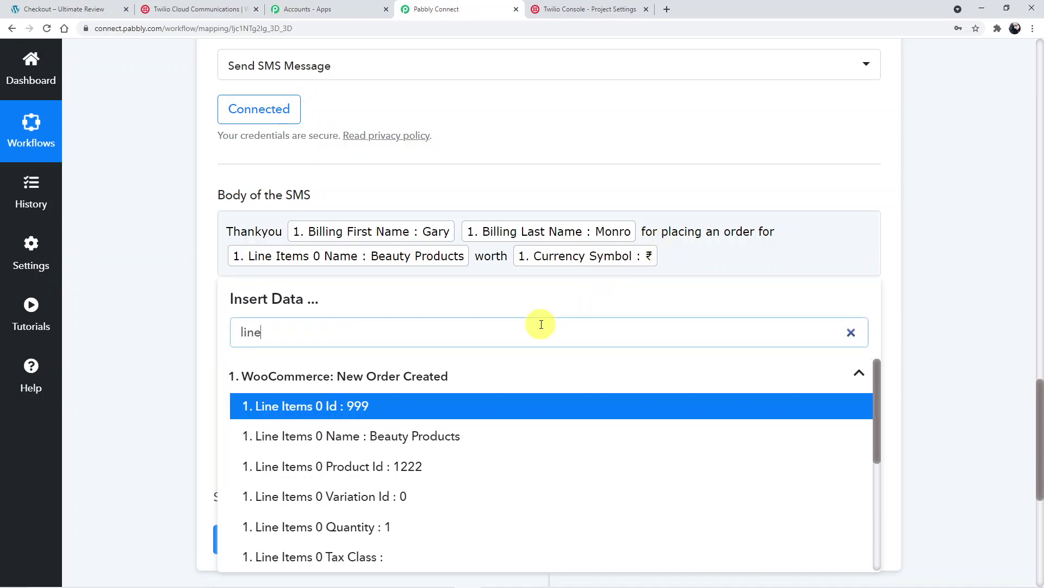
{"action": "scroll", "coordinate": [334, 489], "scroll_direction": "down", "scroll_amount": 4}
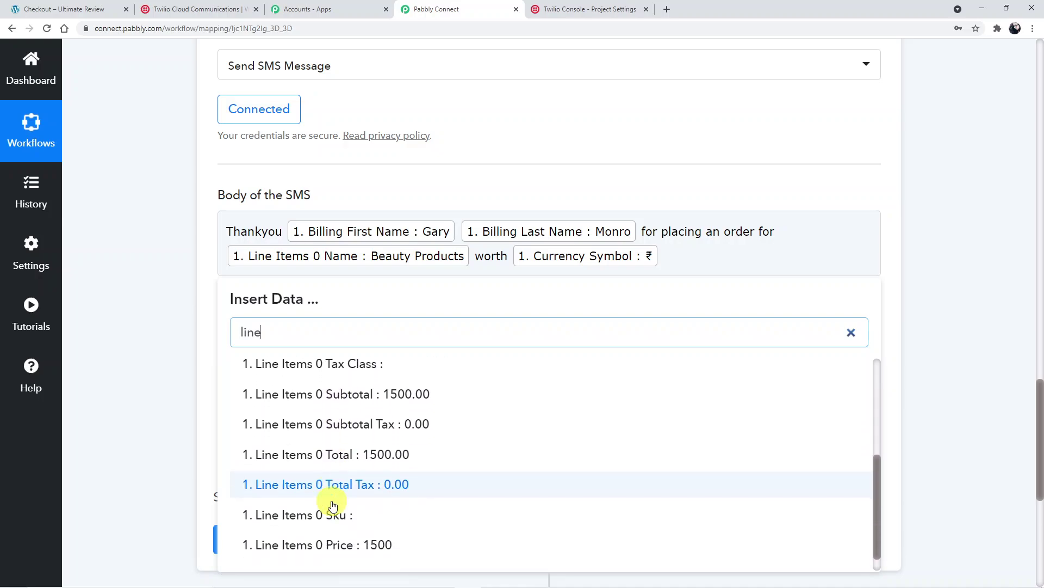
{"action": "scroll", "coordinate": [334, 505], "scroll_direction": "down", "scroll_amount": 5}
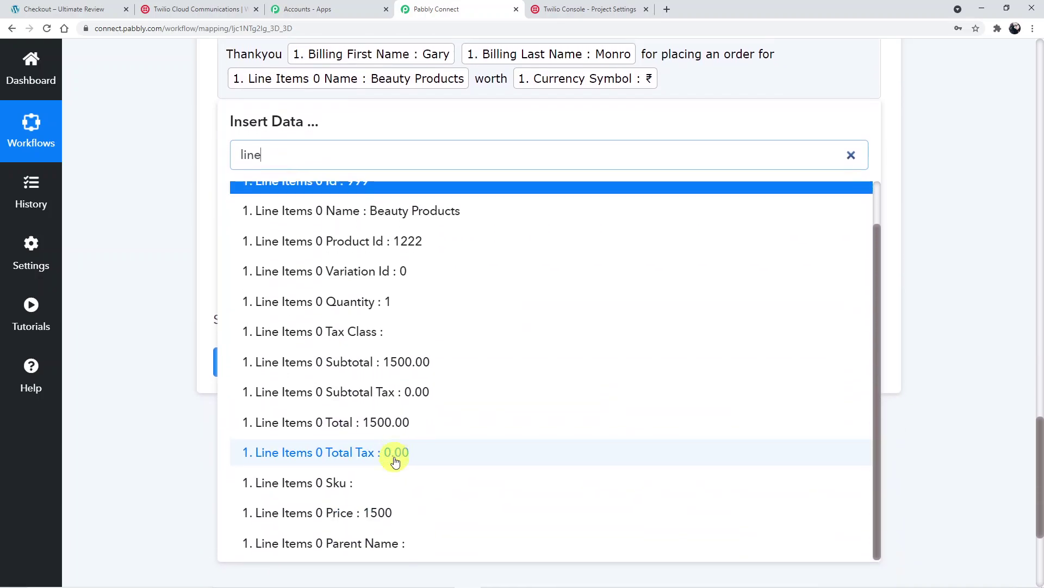
{"action": "scroll", "coordinate": [393, 461], "scroll_direction": "up", "scroll_amount": 2}
{"action": "scroll", "coordinate": [359, 223], "scroll_direction": "up", "scroll_amount": 3}
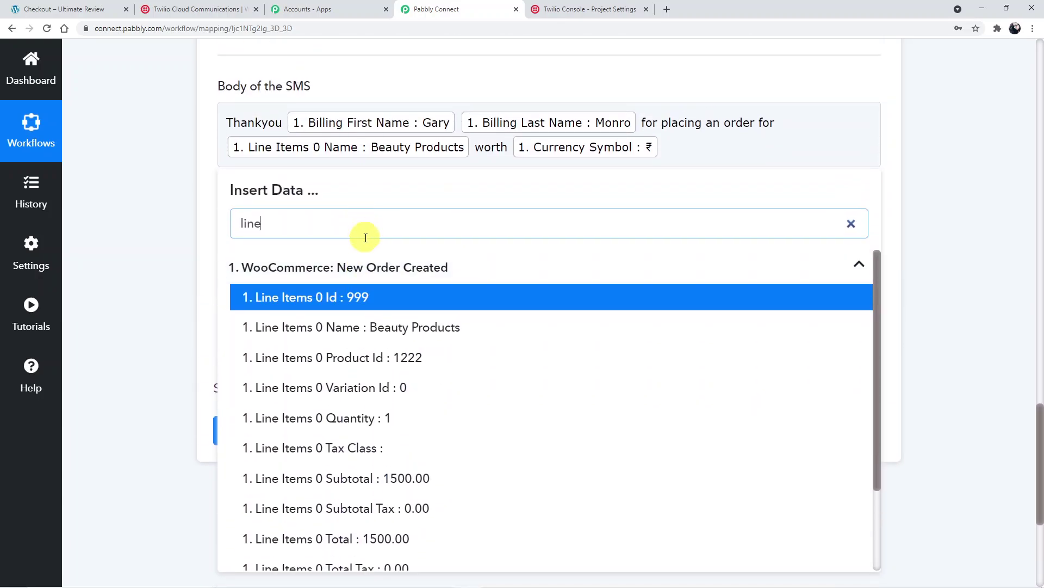
{"action": "scroll", "coordinate": [366, 237], "scroll_direction": "down", "scroll_amount": 1}
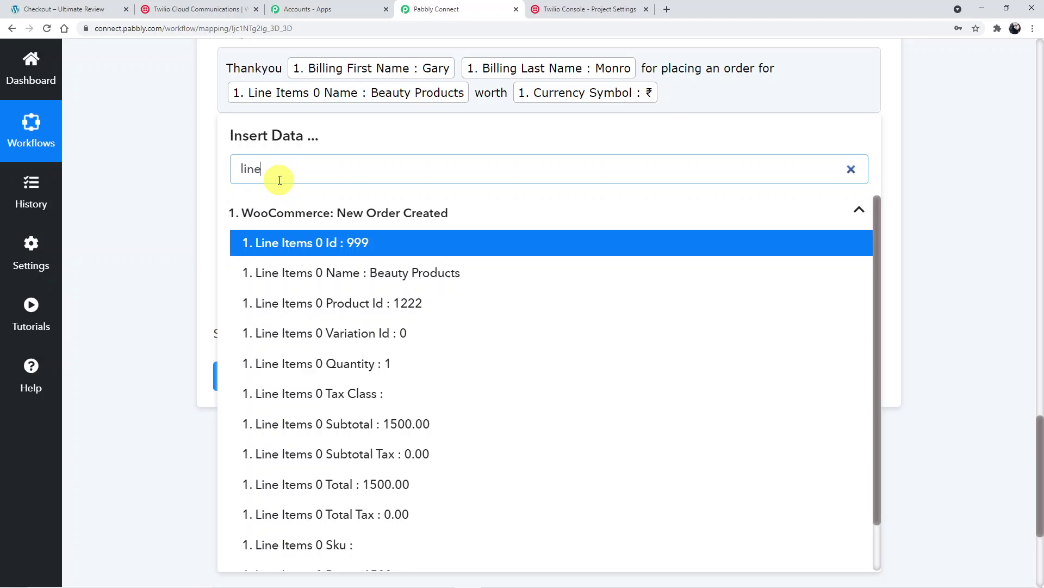
Replace the order data search with "price" and map the Line Items 0 Price field after Currency Symbol in the SMS body
{"action": "key", "text": "BackSpace"}
{"action": "key", "text": "BackSpace"}
{"action": "key", "text": "BackSpace"}
{"action": "key", "text": "BackSpace"}
{"action": "type", "text": "pric"}
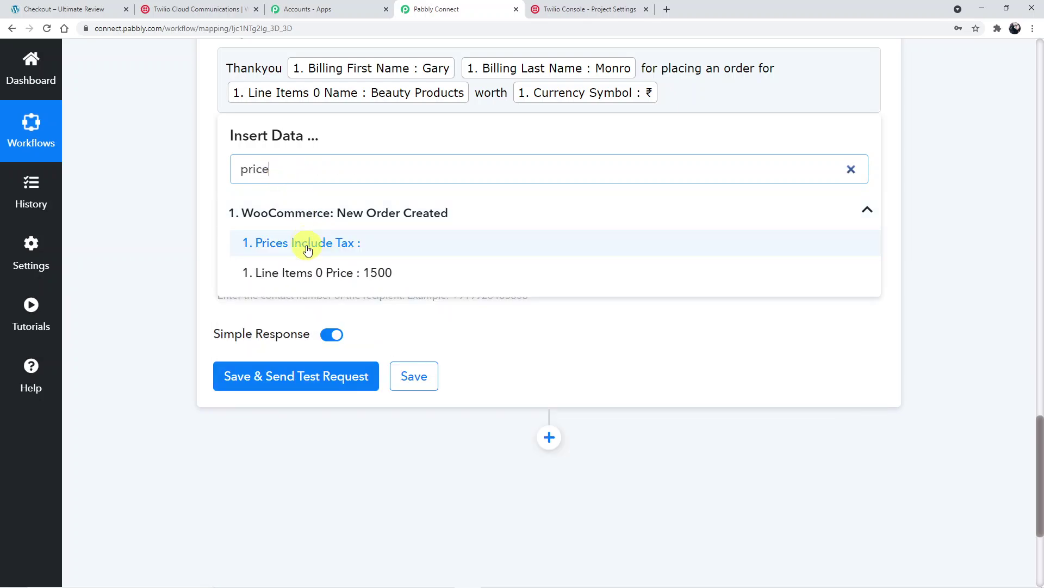
{"action": "left_click", "coordinate": [306, 267]}
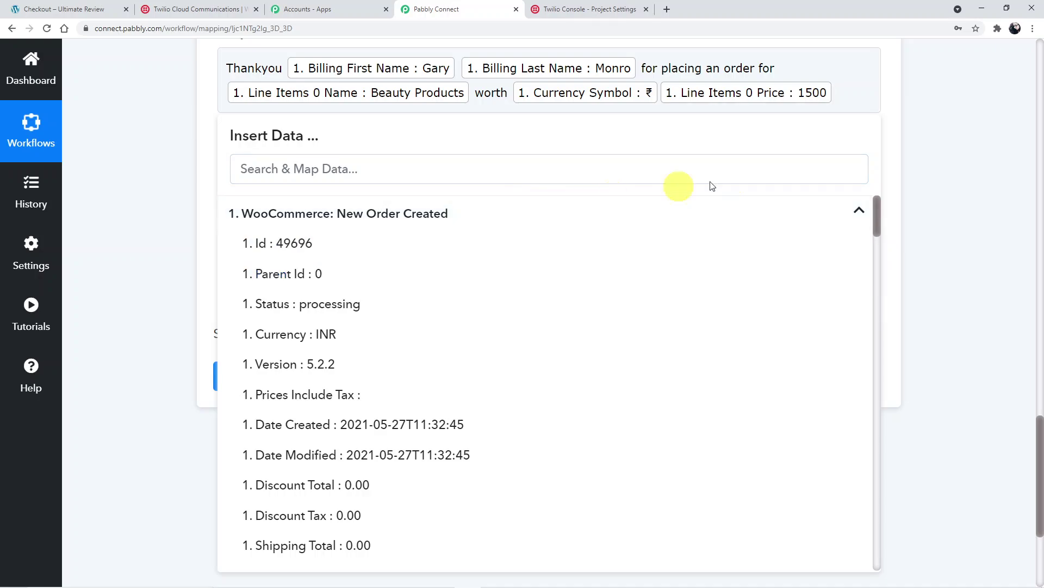
{"action": "left_click", "coordinate": [910, 165]}
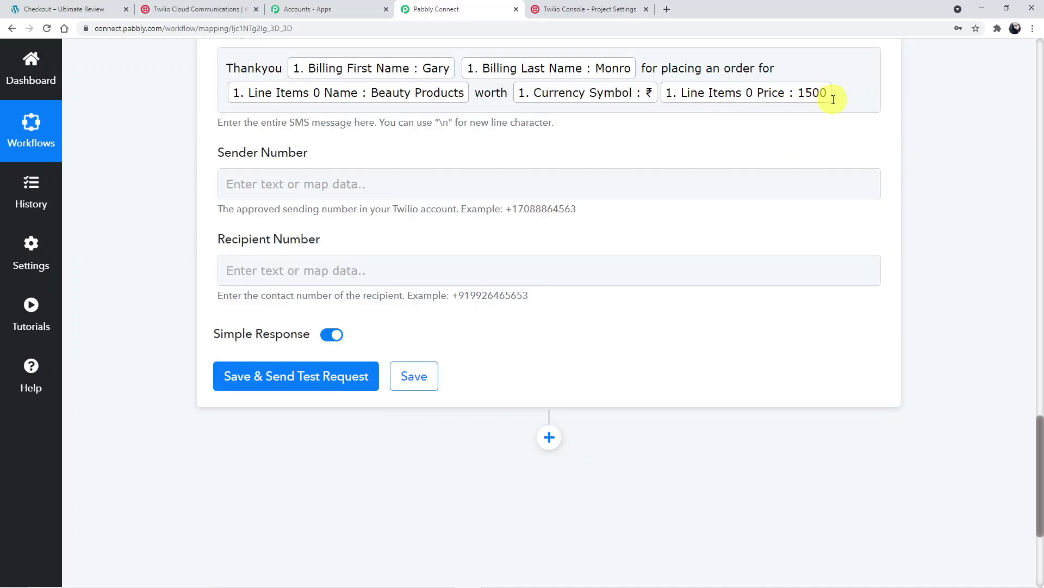
Switch to the Twilio console and copy the active number from its Phone Numbers page for the Sender Number field
{"action": "scroll", "coordinate": [567, 158], "scroll_direction": "up", "scroll_amount": 2}
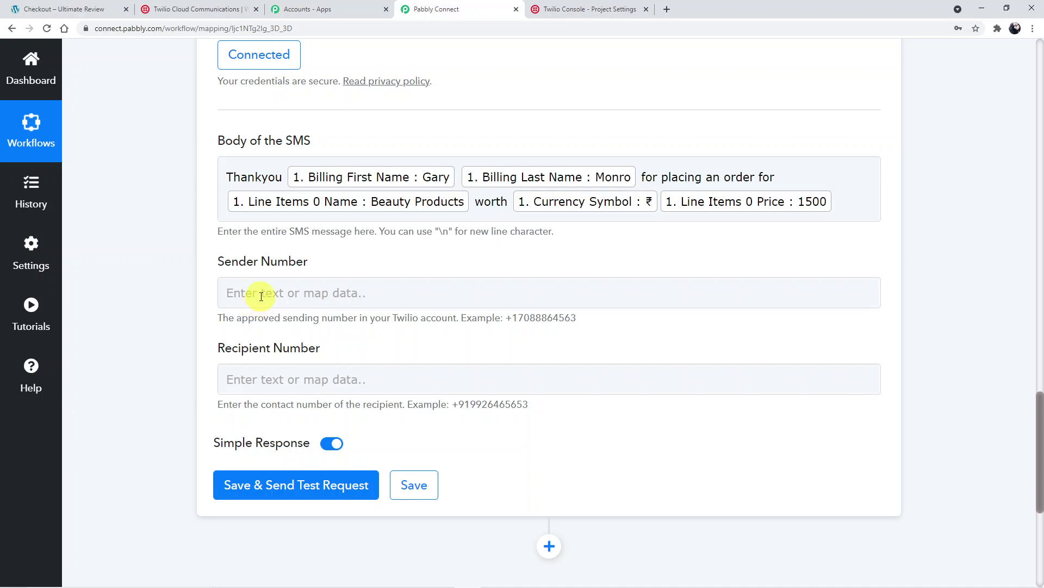
{"action": "left_click", "coordinate": [261, 295]}
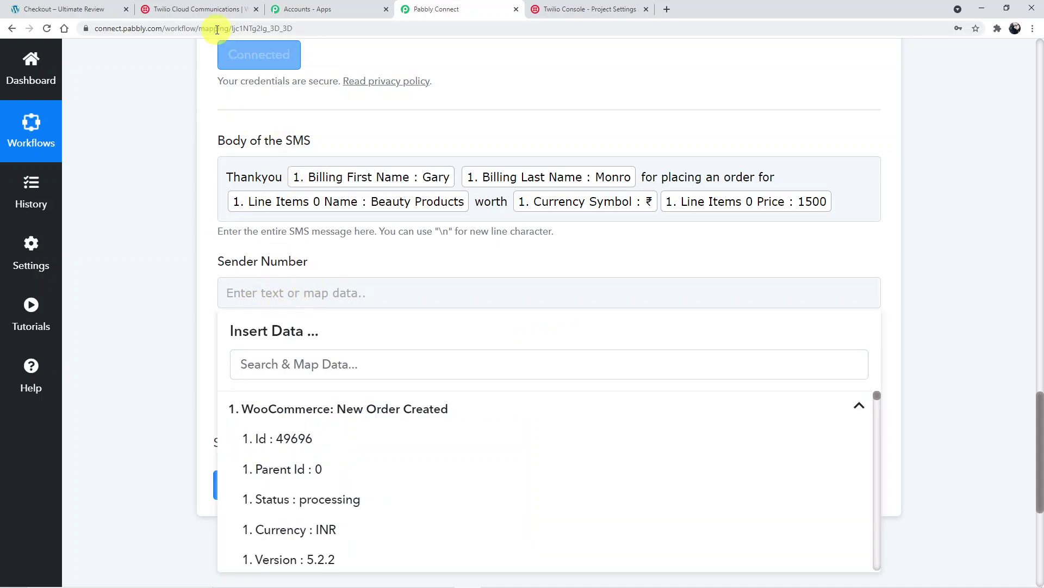
{"action": "left_click", "coordinate": [196, 12]}
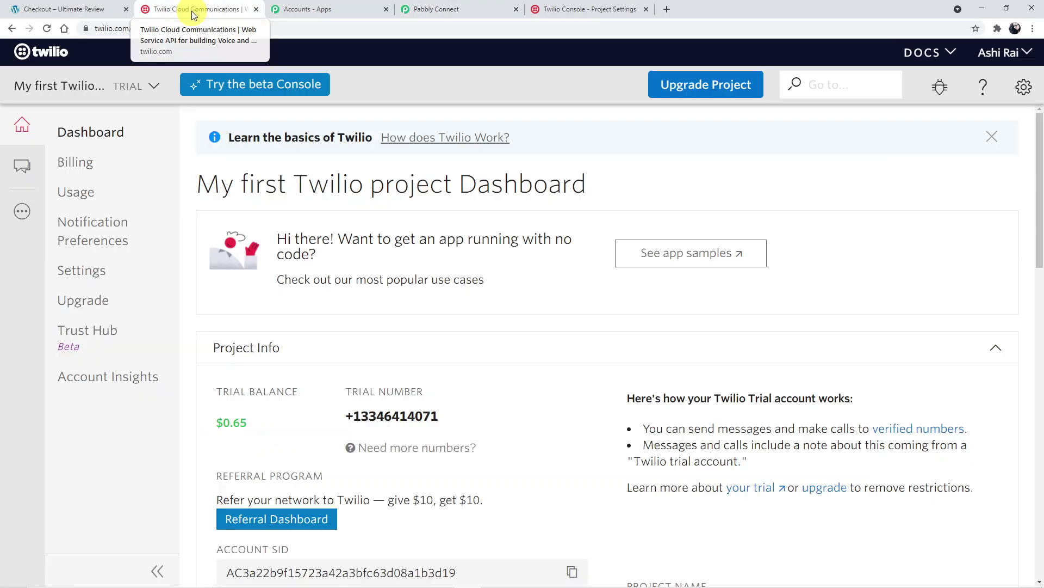
{"action": "left_click", "coordinate": [17, 218]}
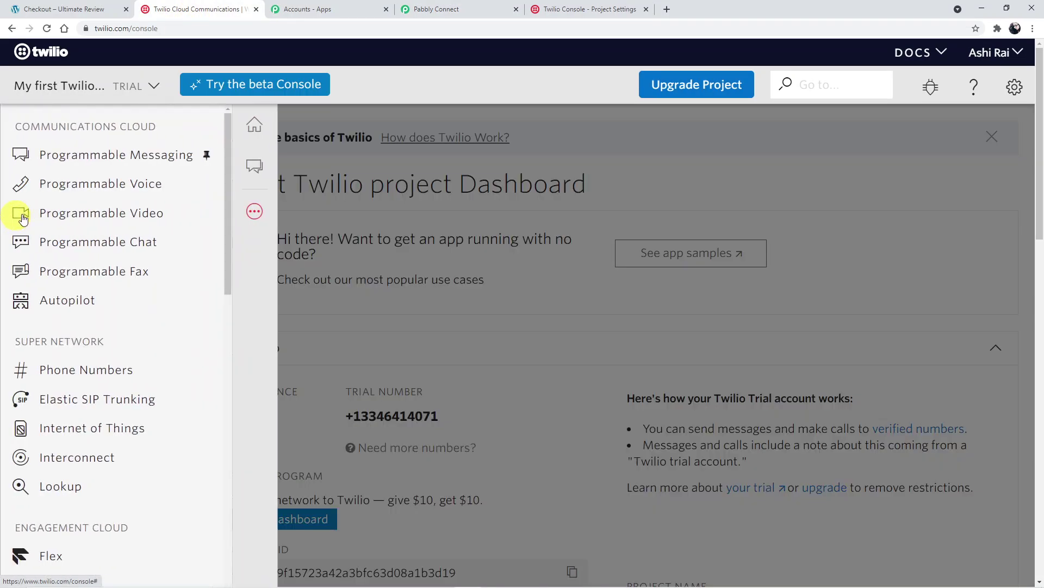
{"action": "left_click", "coordinate": [115, 364]}
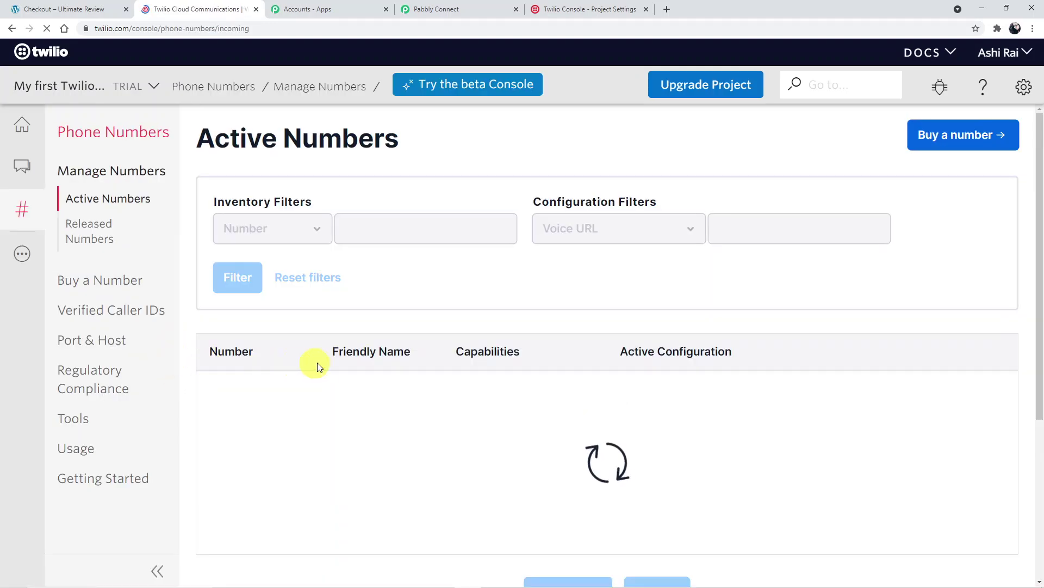
{"action": "scroll", "coordinate": [313, 369], "scroll_direction": "down", "scroll_amount": 1}
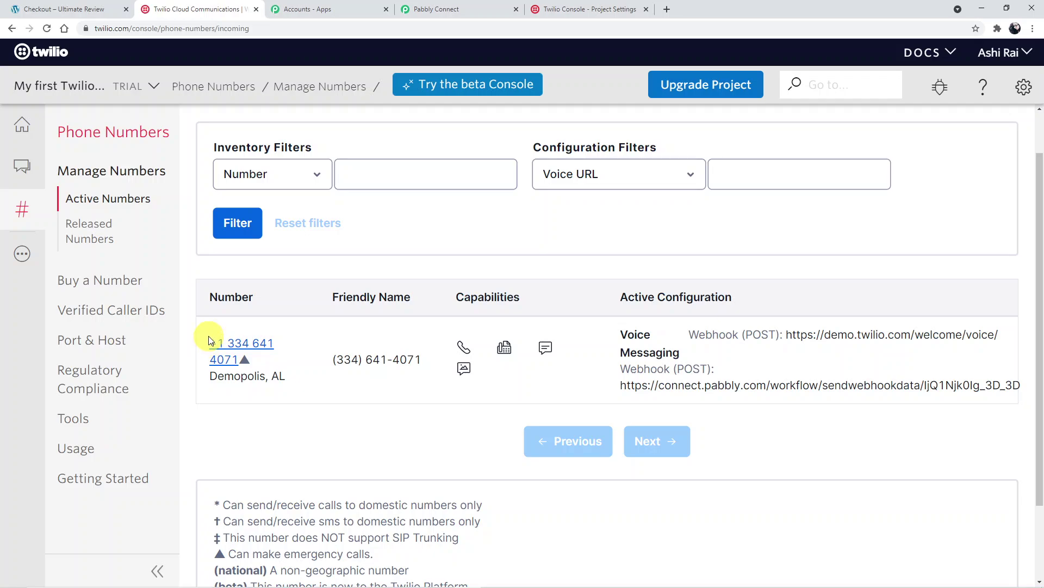
{"action": "left_click_drag", "start_coordinate": [211, 341], "coordinate": [243, 360]}
{"action": "key", "text": "ctrl+c"}
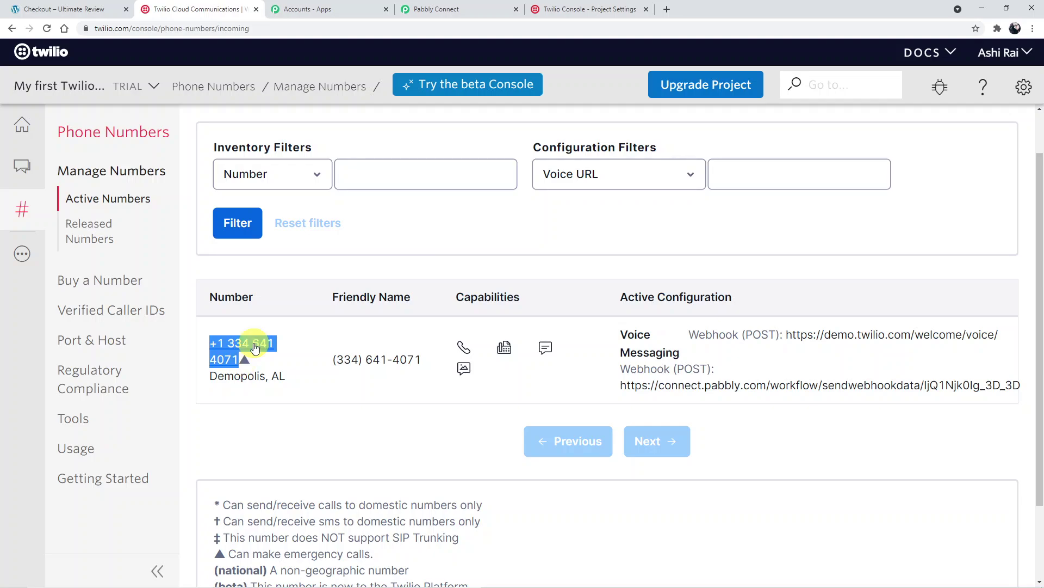
Return to Pabbly Connect, paste the Twilio phone number as the Sender Number, and strip its spaces and plus sign
{"action": "left_click", "coordinate": [438, 9]}
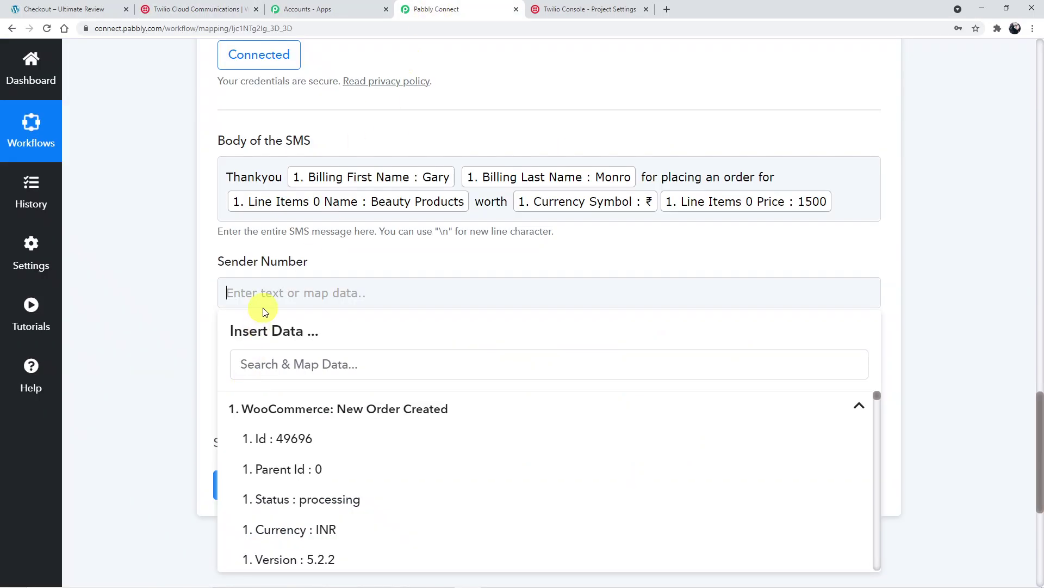
{"action": "key", "text": "ctrl+v"}
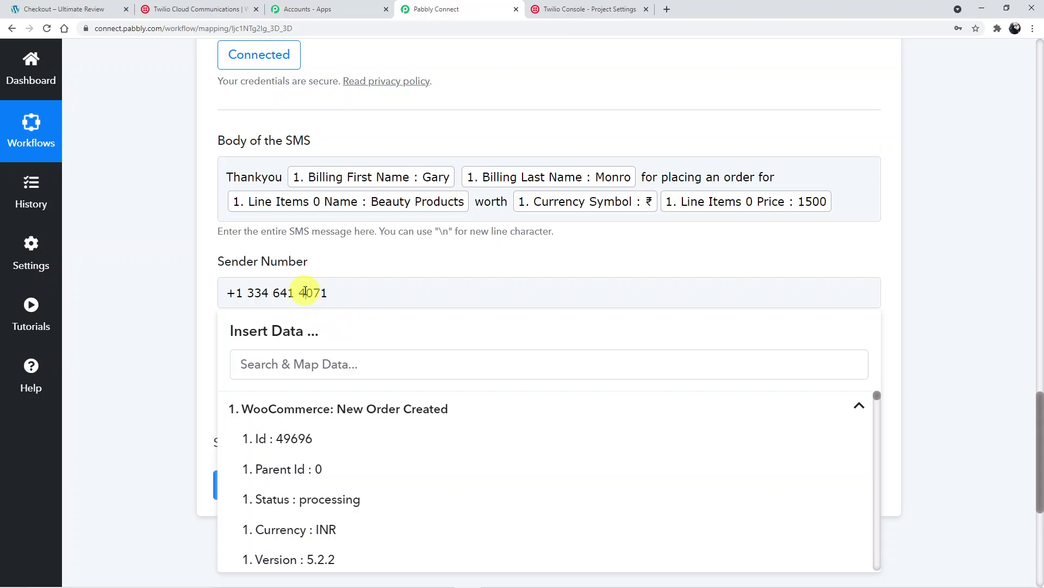
{"action": "key", "text": "BackSpace"}
{"action": "left_click", "coordinate": [275, 293]}
{"action": "key", "text": "BackSpace"}
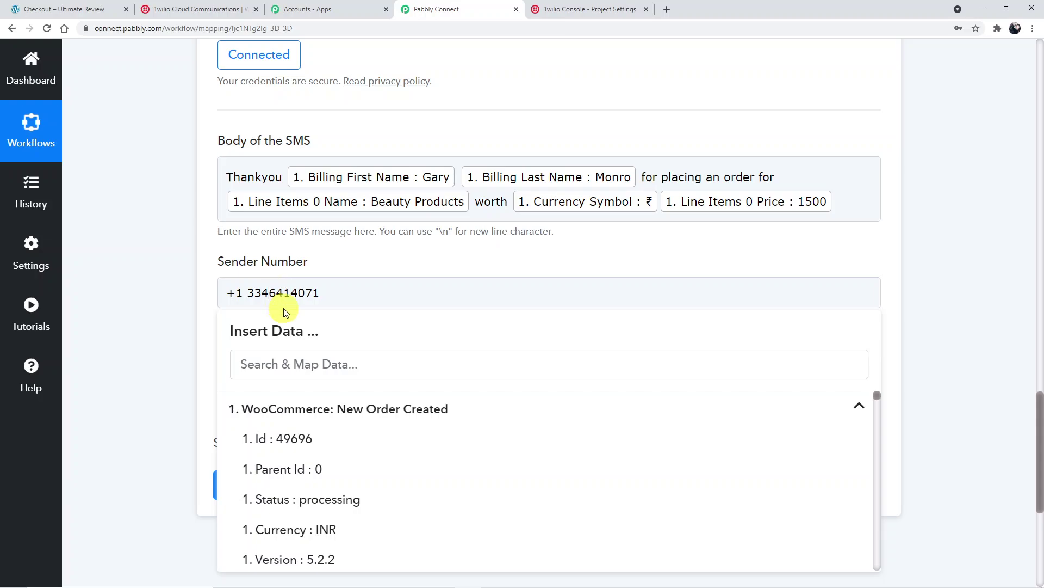
{"action": "left_click", "coordinate": [249, 293]}
{"action": "key", "text": "BackSpace"}
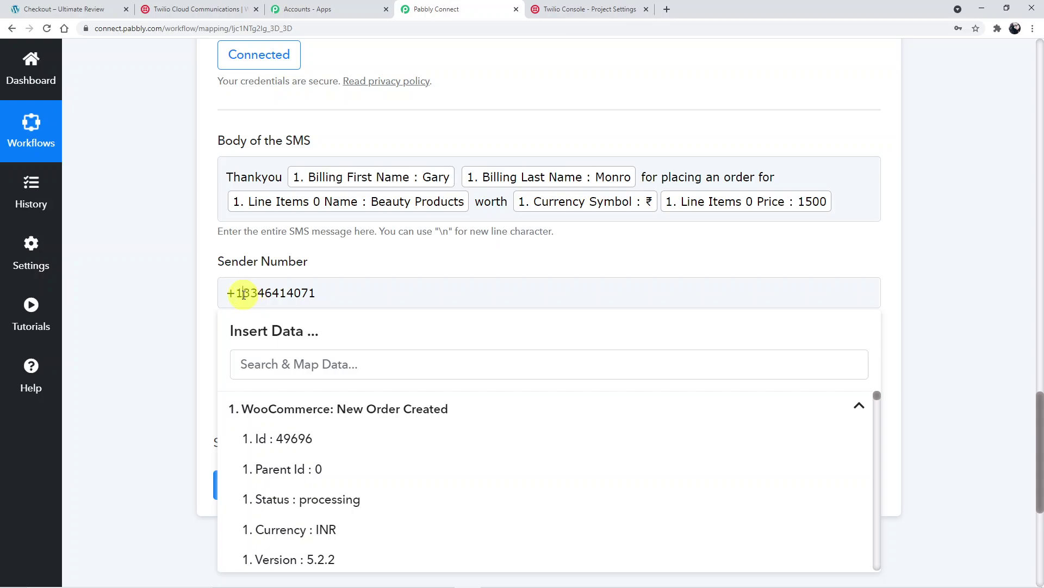
{"action": "key", "text": "BackSpace"}
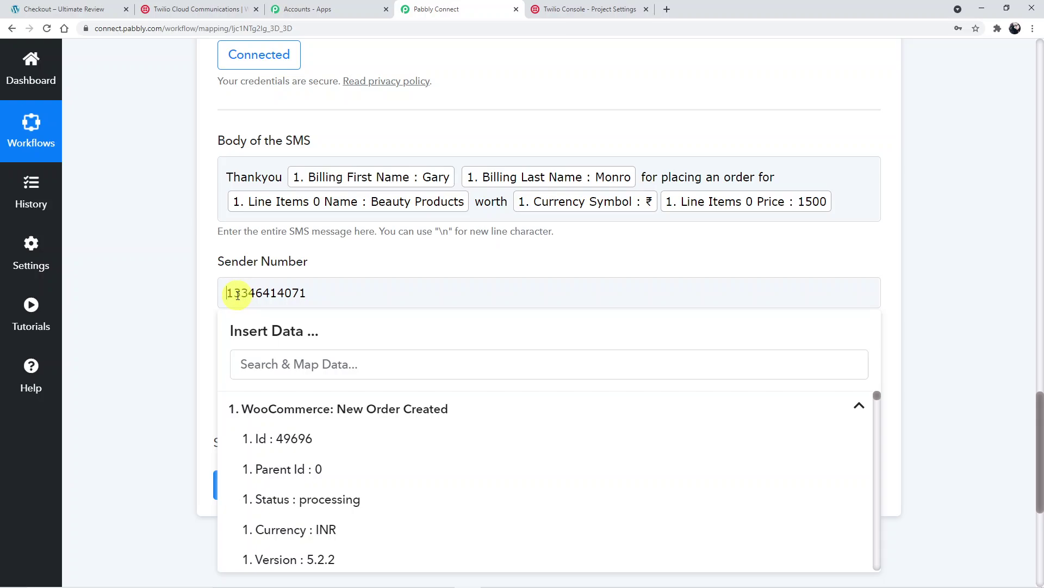
{"action": "left_click", "coordinate": [205, 375]}
Map the Billing Phone field from the WooCommerce order as the Recipient Number
{"action": "scroll", "coordinate": [256, 392], "scroll_direction": "down", "scroll_amount": 2}
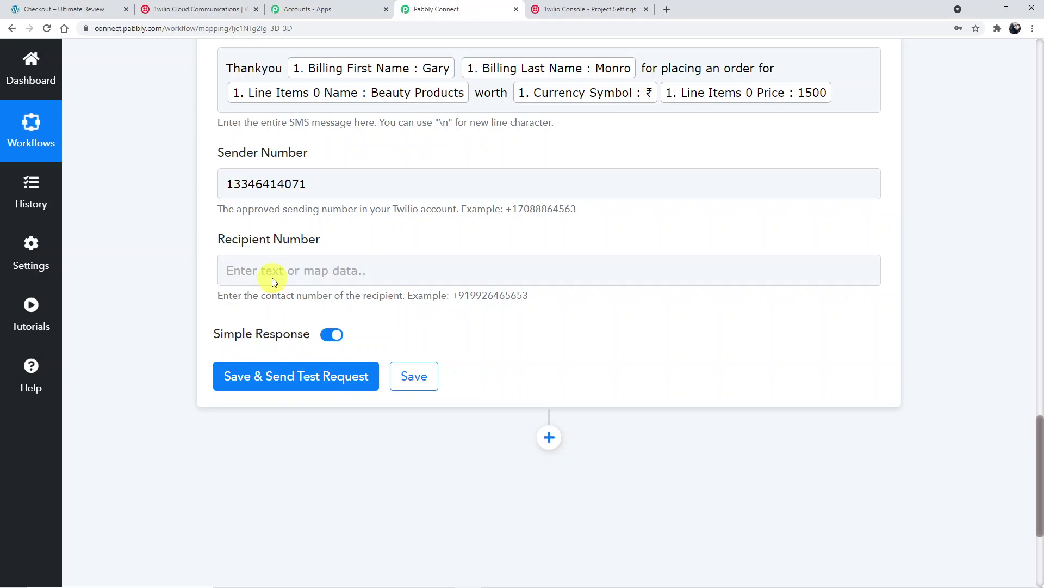
{"action": "left_click", "coordinate": [272, 278]}
{"action": "scroll", "coordinate": [328, 382], "scroll_direction": "down", "scroll_amount": 2}
{"action": "scroll", "coordinate": [328, 383], "scroll_direction": "down", "scroll_amount": 10}
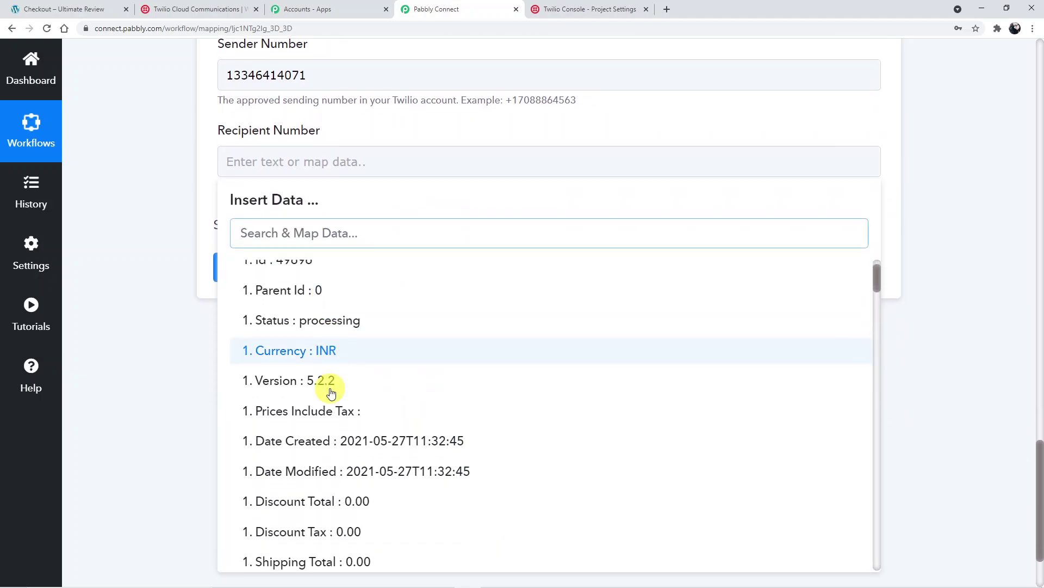
{"action": "scroll", "coordinate": [331, 400], "scroll_direction": "down", "scroll_amount": 4}
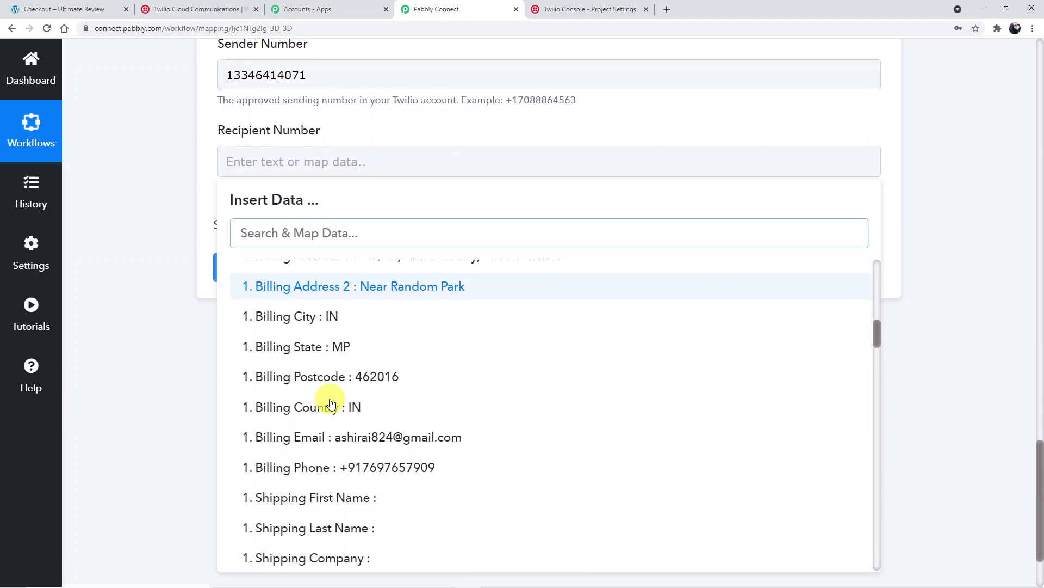
{"action": "left_click", "coordinate": [350, 370]}
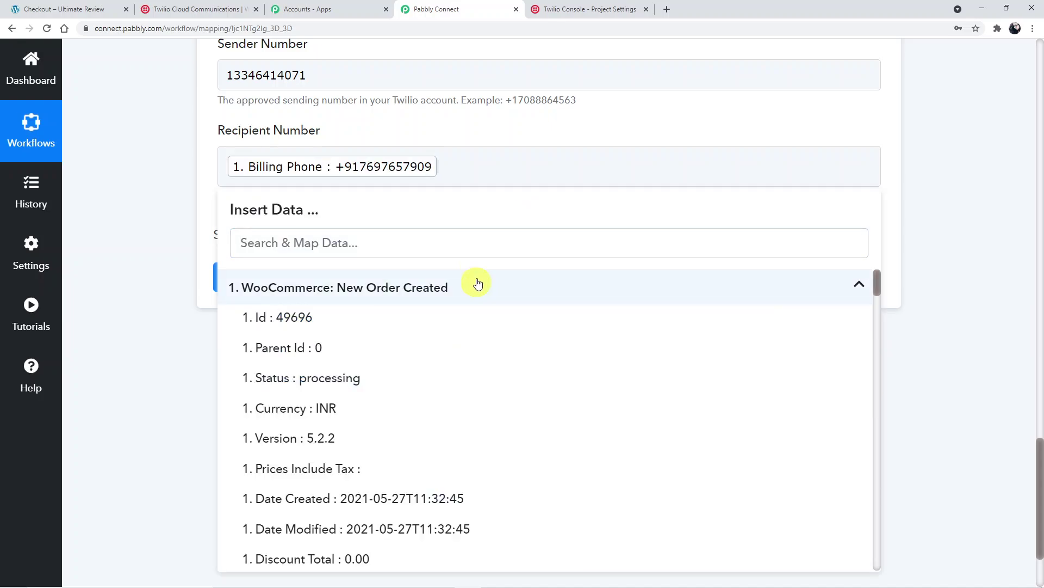
{"action": "left_click", "coordinate": [132, 149]}
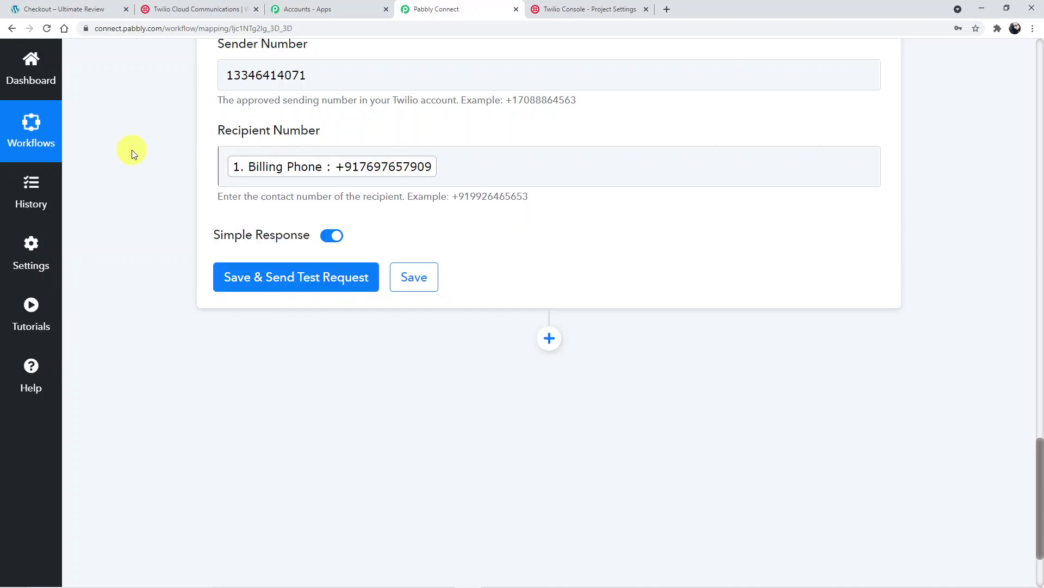
Review the Send SMS Message setup, then save it and send a test request
{"action": "scroll", "coordinate": [439, 155], "scroll_direction": "up", "scroll_amount": 5}
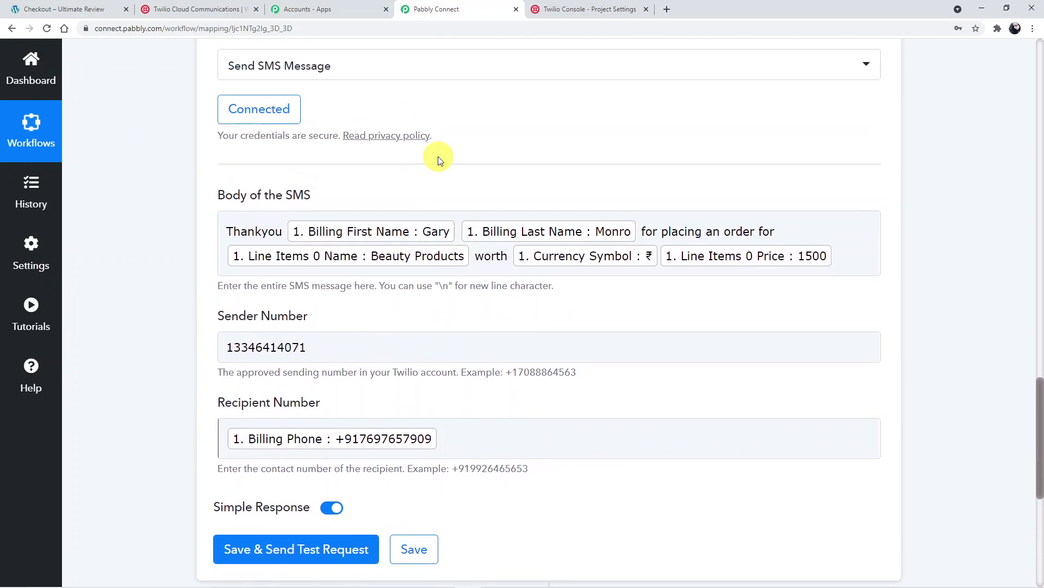
{"action": "scroll", "coordinate": [438, 156], "scroll_direction": "up", "scroll_amount": 2}
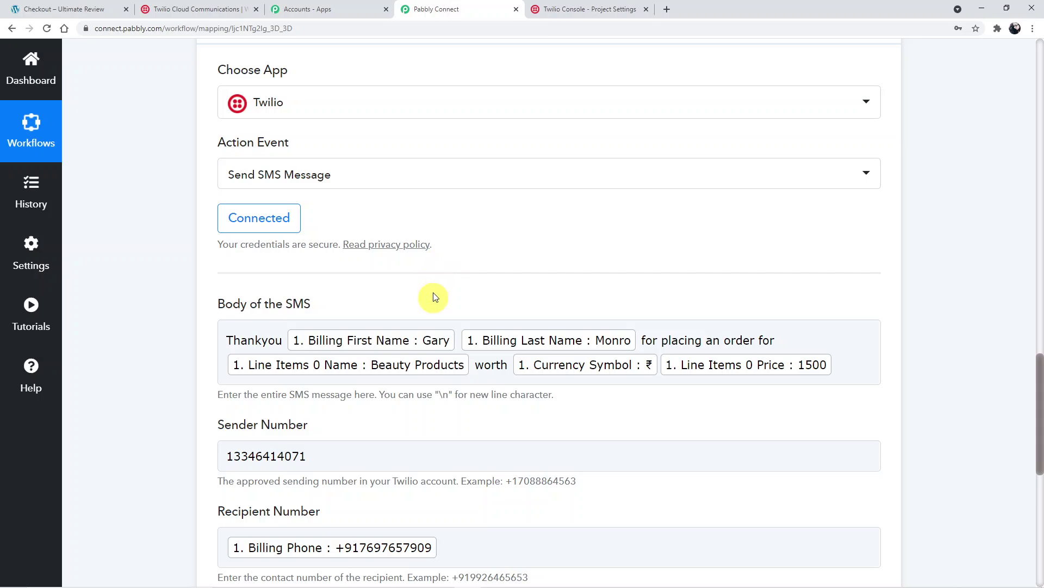
{"action": "scroll", "coordinate": [432, 259], "scroll_direction": "up", "scroll_amount": 2}
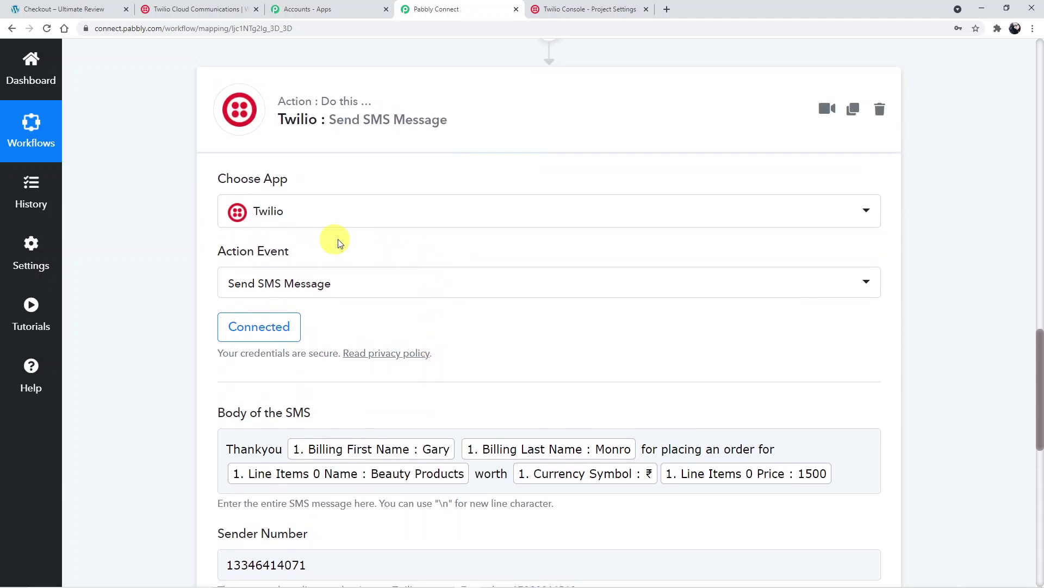
{"action": "scroll", "coordinate": [333, 239], "scroll_direction": "down", "scroll_amount": 8}
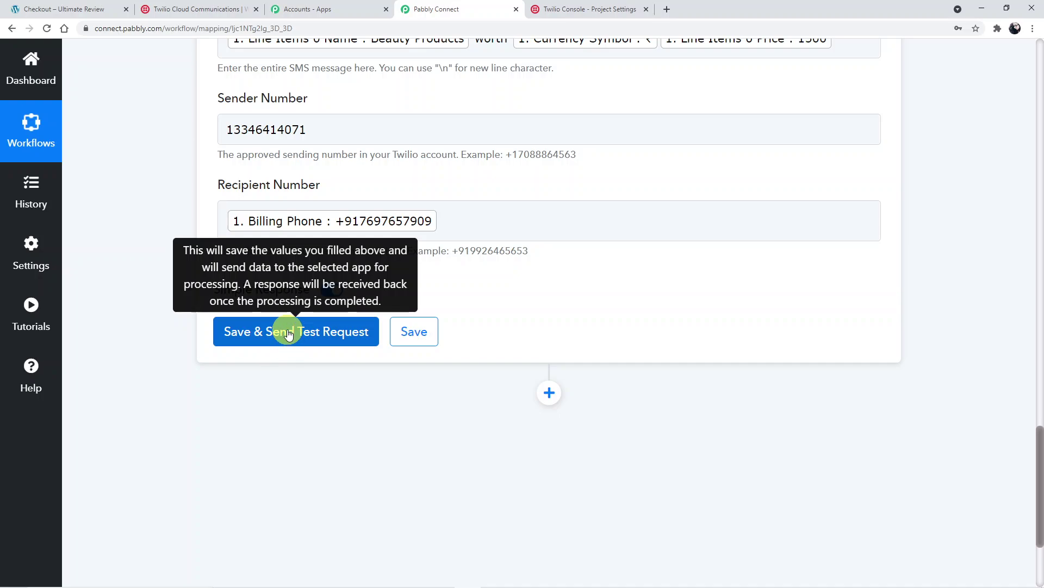
{"action": "left_click", "coordinate": [288, 328]}
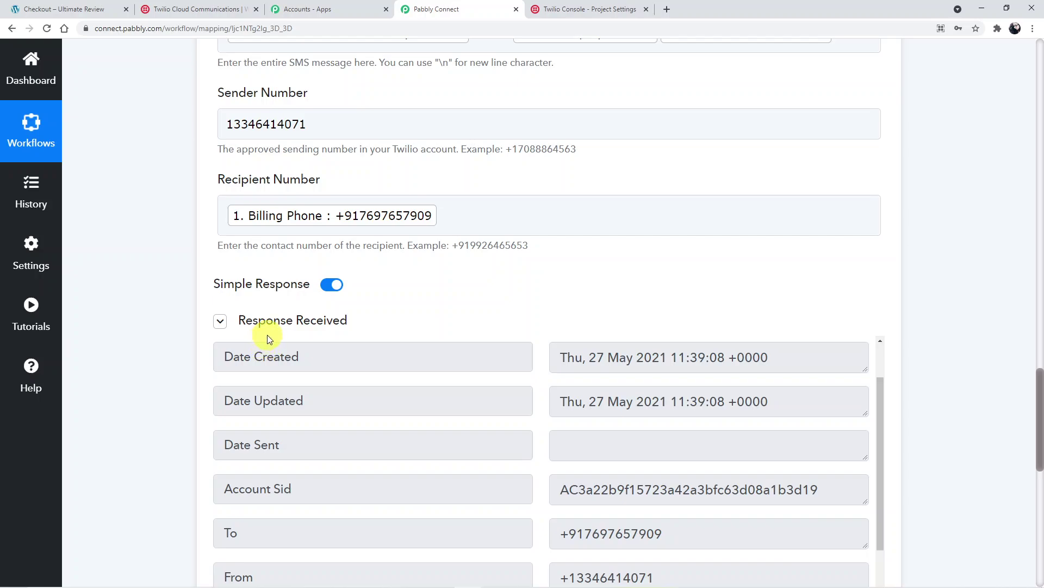
Examine the received Twilio response and enlarge its Body value to read the full SMS text
{"action": "scroll", "coordinate": [511, 352], "scroll_direction": "down", "scroll_amount": 2}
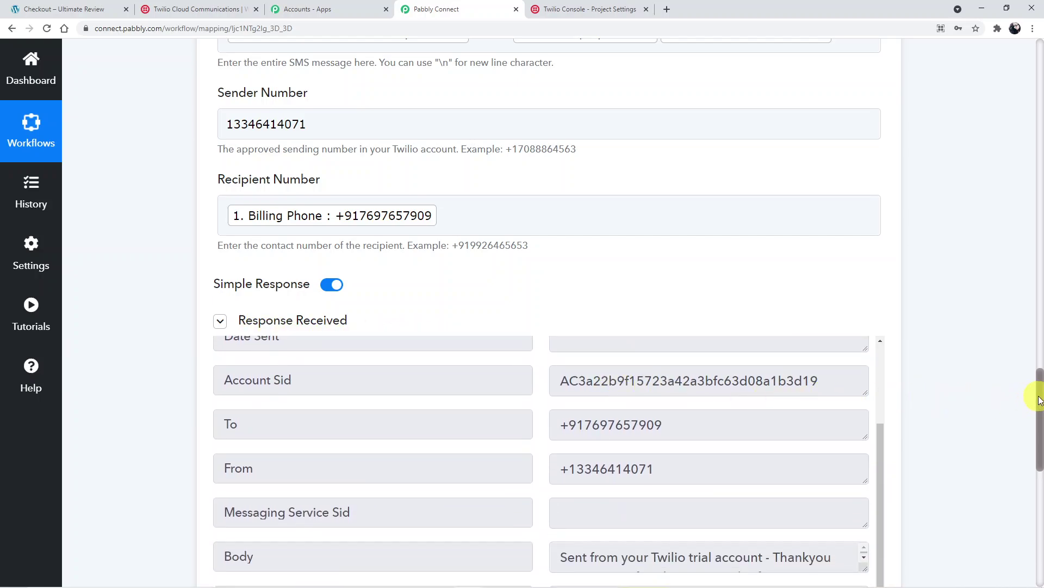
{"action": "left_click_drag", "start_coordinate": [1039, 400], "coordinate": [1040, 435]}
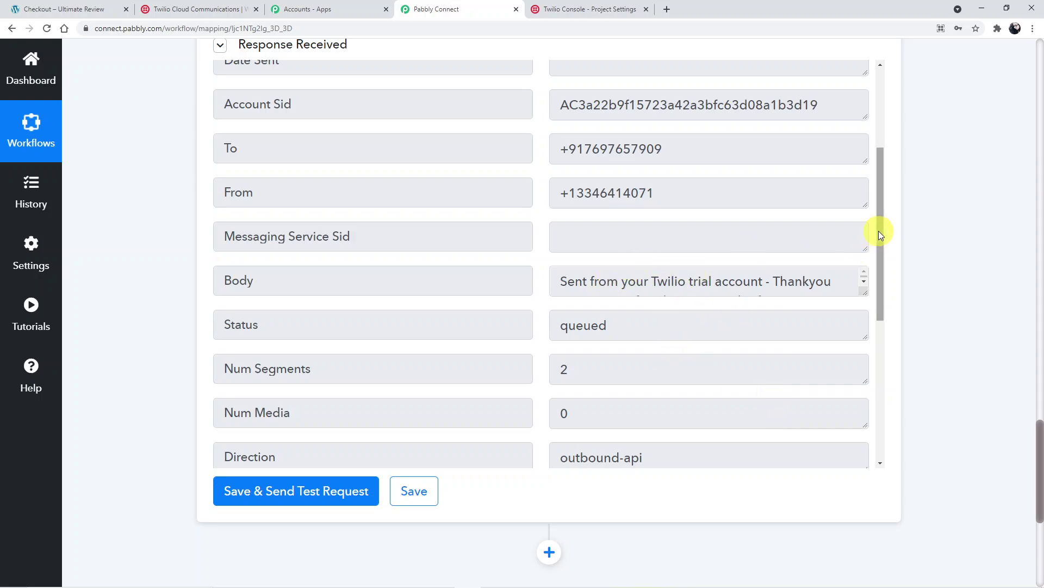
{"action": "left_click_drag", "start_coordinate": [879, 230], "coordinate": [882, 252]}
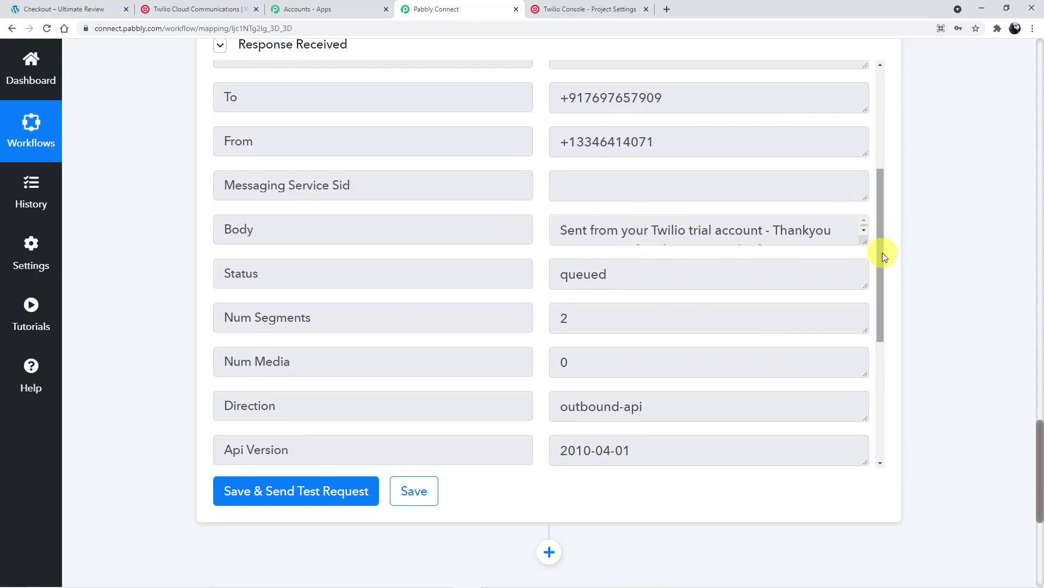
{"action": "left_click", "coordinate": [864, 230]}
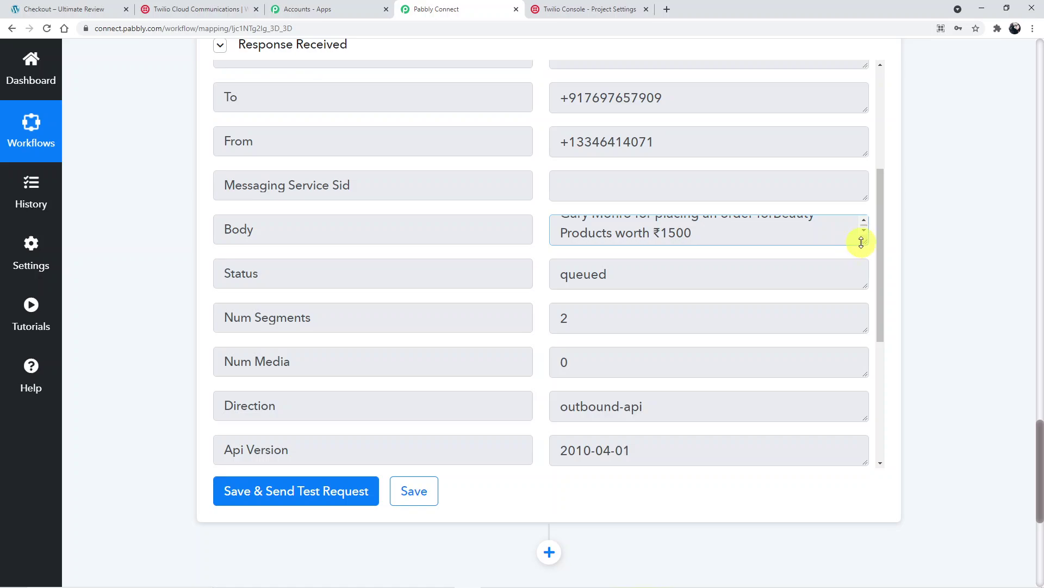
{"action": "left_click_drag", "start_coordinate": [861, 242], "coordinate": [870, 310]}
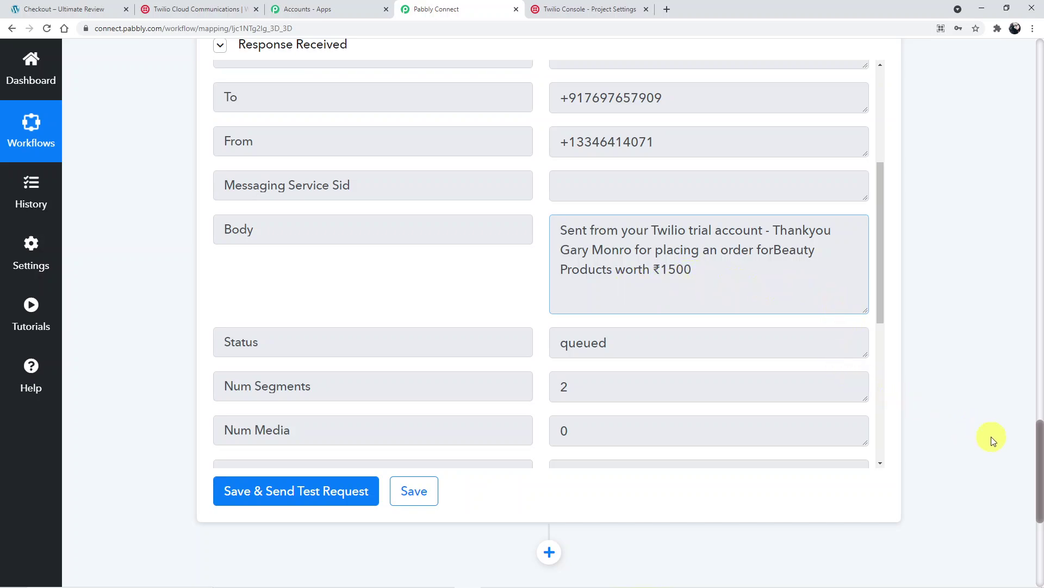
Collapse the Twilio action and the WooCommerce trigger to show the workflow overview
{"action": "left_click_drag", "start_coordinate": [1040, 476], "coordinate": [1040, 316]}
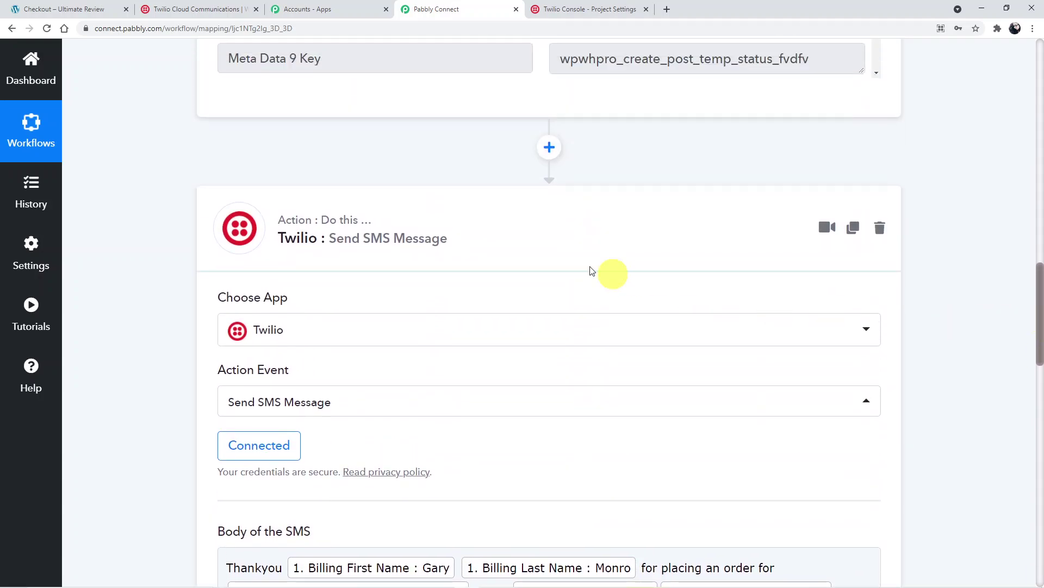
{"action": "left_click", "coordinate": [509, 217]}
{"action": "scroll", "coordinate": [566, 240], "scroll_direction": "up", "scroll_amount": 10}
{"action": "scroll", "coordinate": [566, 239], "scroll_direction": "up", "scroll_amount": 10}
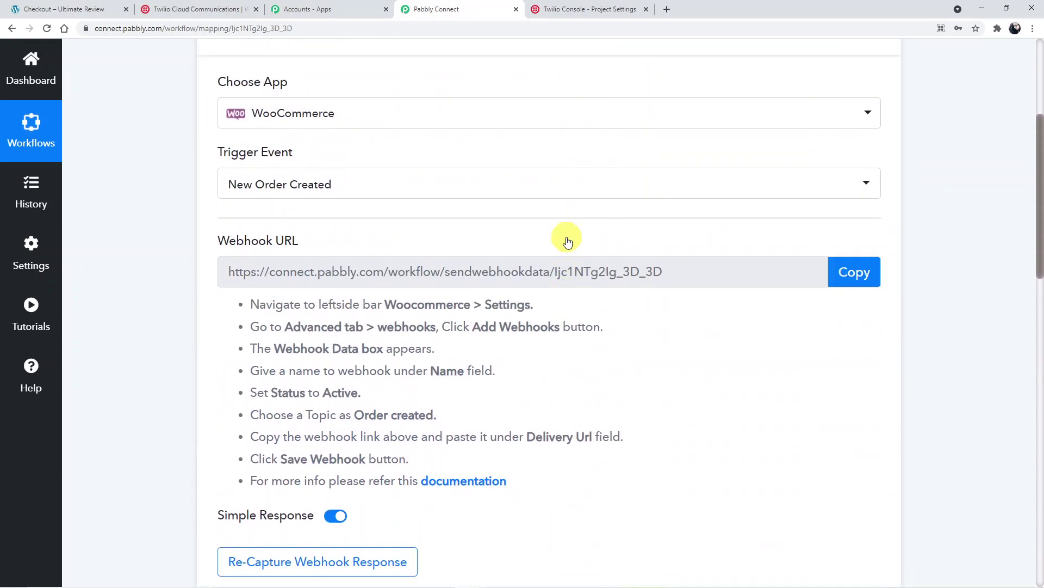
{"action": "left_click", "coordinate": [563, 245]}
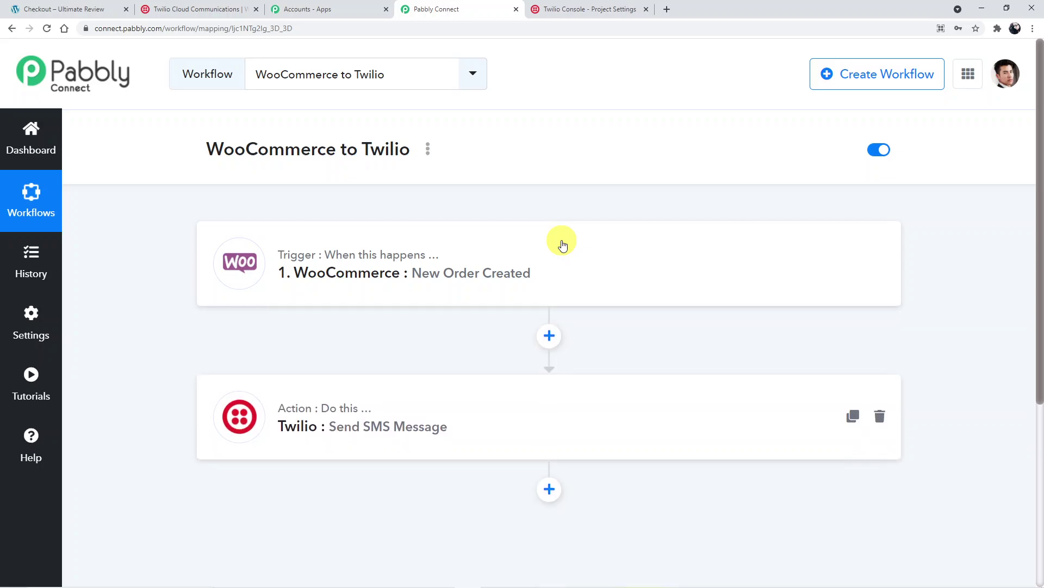